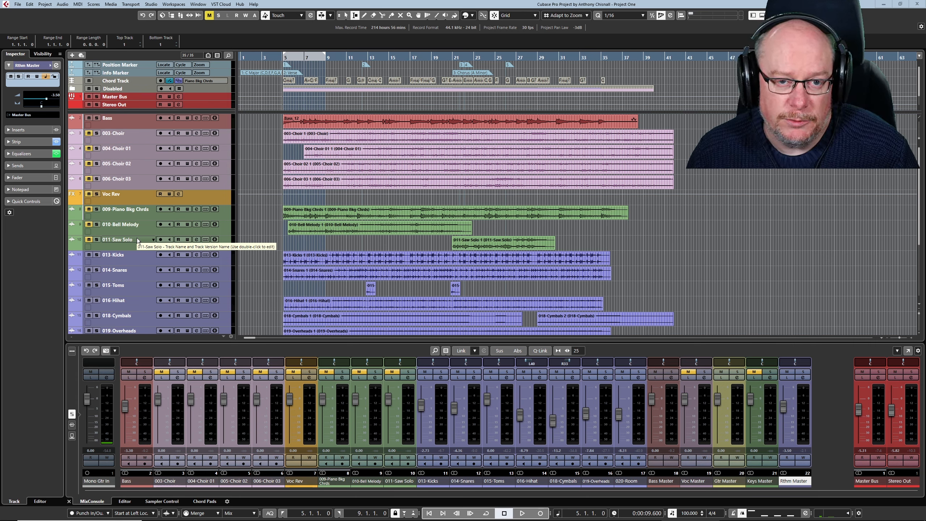
- Unmute the keys tracks and Keys Master except 010-Bell Melody, and play bars 5 to 9 in a loop
{"action": "scroll", "coordinate": [165, 271], "scroll_direction": "down", "scroll_amount": 5}
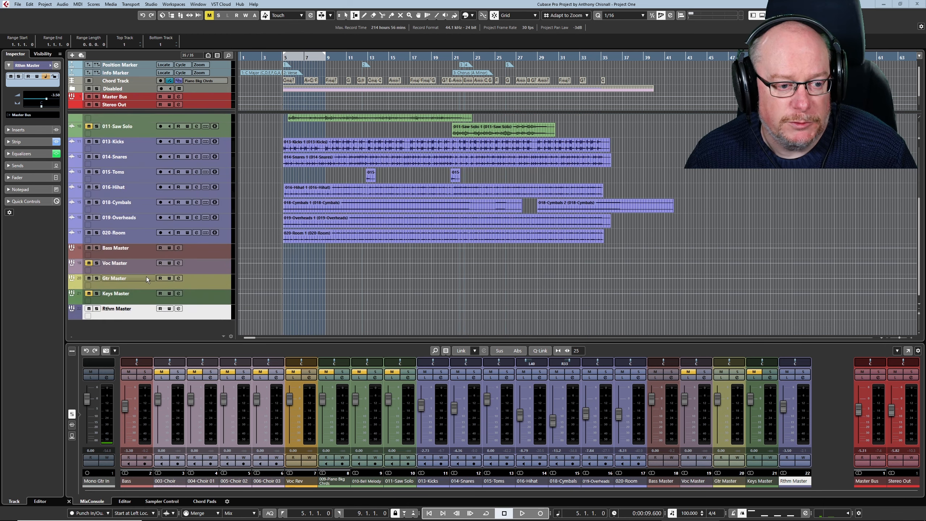
{"action": "scroll", "coordinate": [171, 286], "scroll_direction": "up", "scroll_amount": 6}
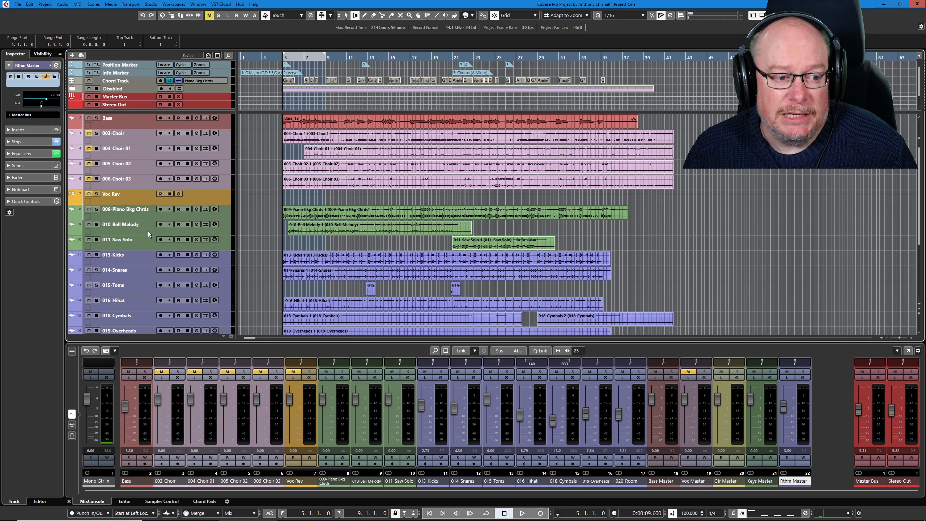
{"action": "left_click", "coordinate": [90, 223]}
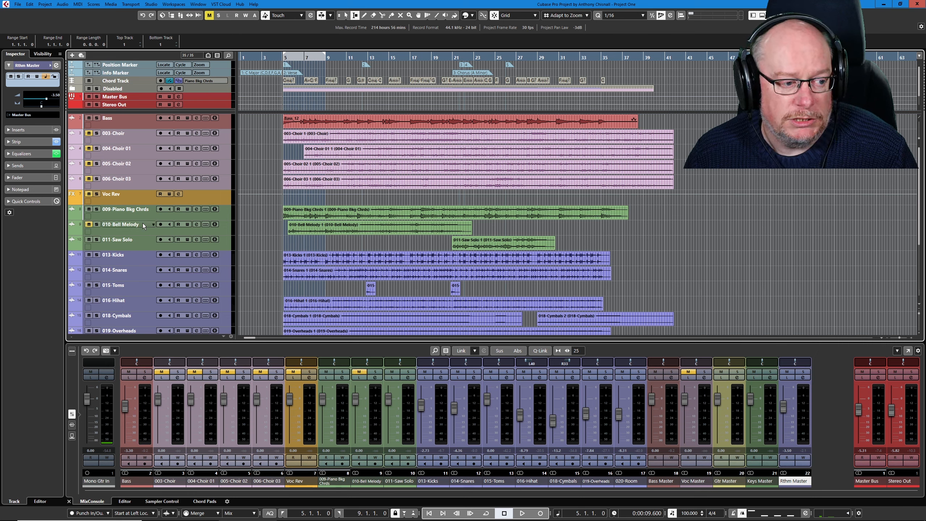
{"action": "left_click", "coordinate": [327, 55]}
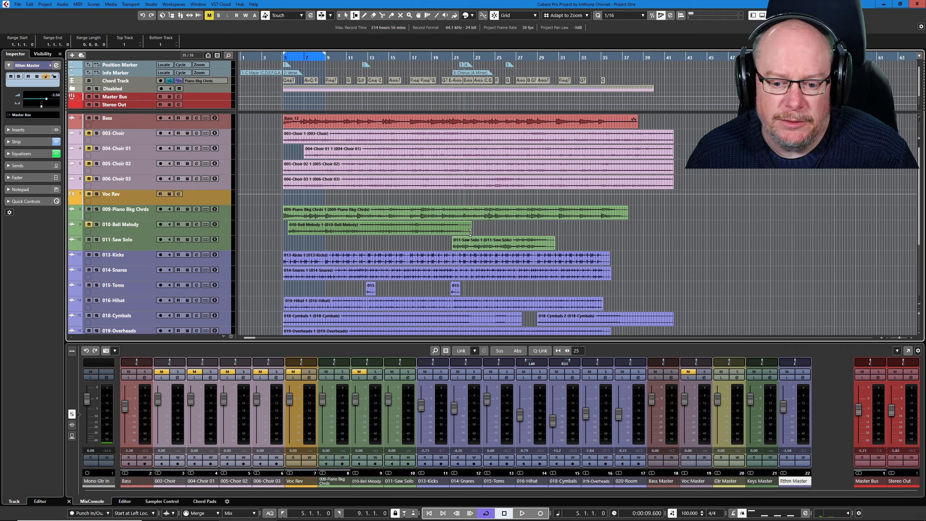
{"action": "key", "text": "space"}
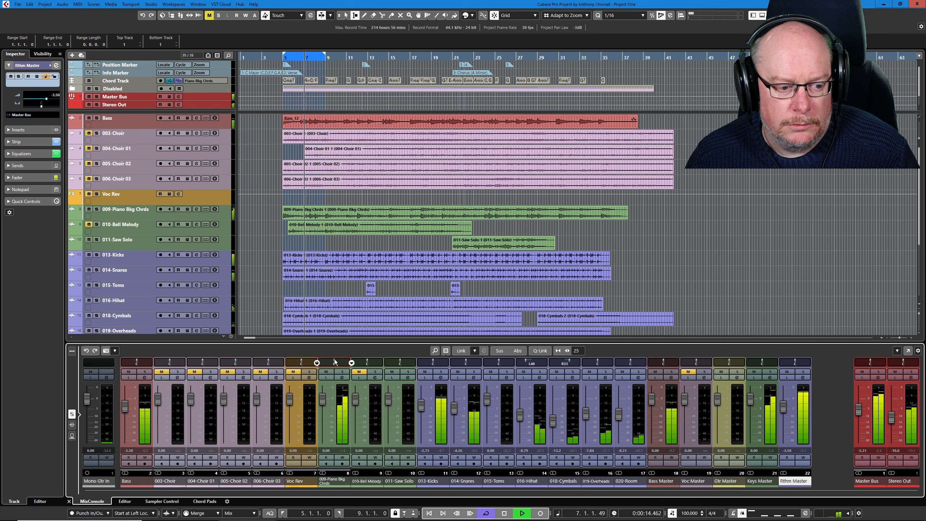
- Pan 009-Piano Bkg Chrds to L40, and unmute 010-Bell Melody with its pan at R29
{"action": "left_click_drag", "start_coordinate": [334, 362], "coordinate": [328, 361]}
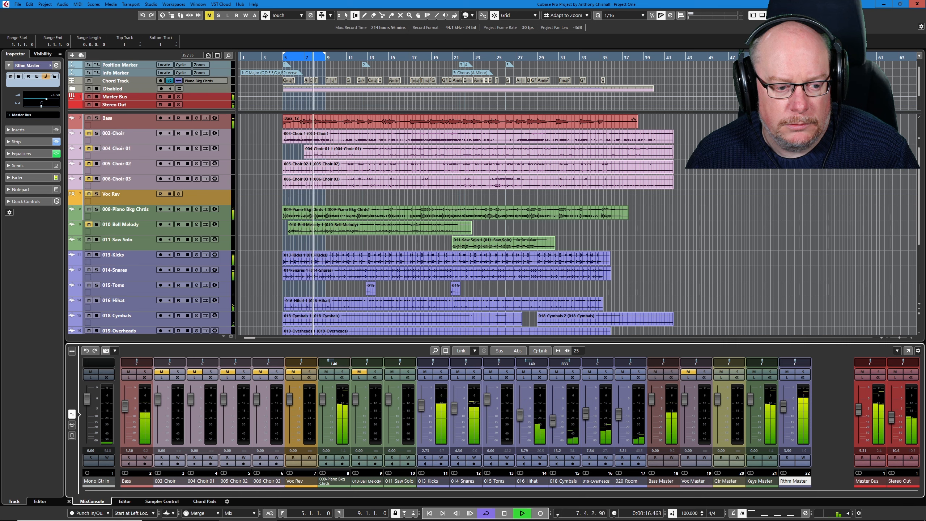
{"action": "left_click", "coordinate": [359, 372]}
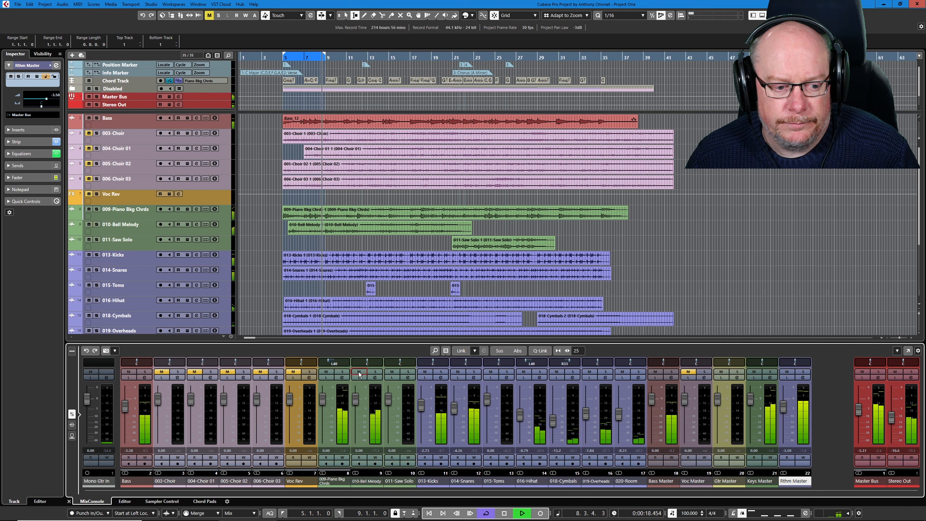
{"action": "left_click_drag", "start_coordinate": [367, 362], "coordinate": [371, 362]}
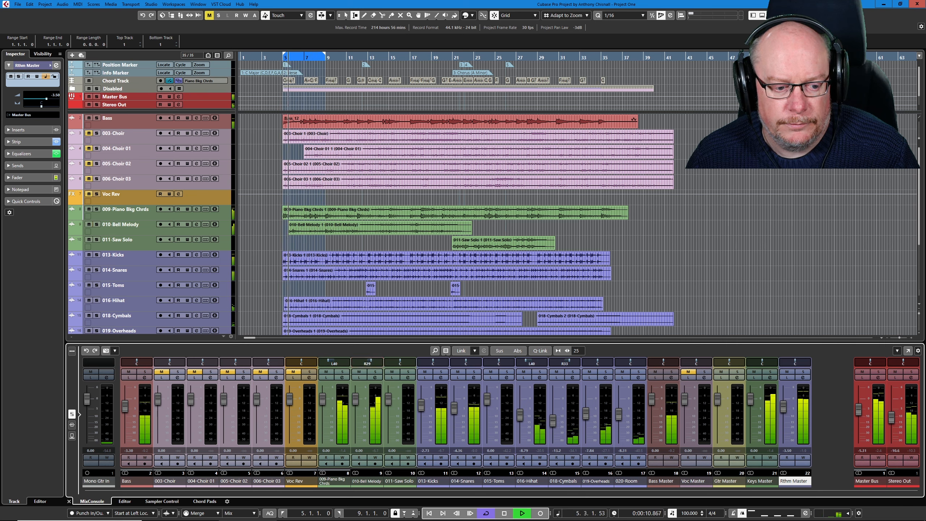
- Lower 010-Bell Melody to -3.71 dB and widen the pans to R38 for it and L45 for 009-Piano Bkg Chrds
{"action": "left_click_drag", "start_coordinate": [355, 398], "coordinate": [356, 406]}
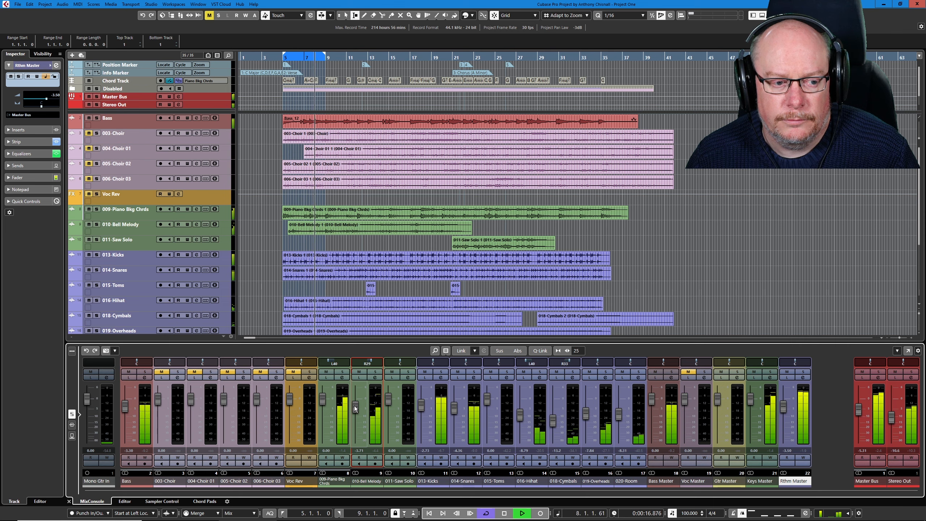
{"action": "mouse_move", "coordinate": [371, 362]}
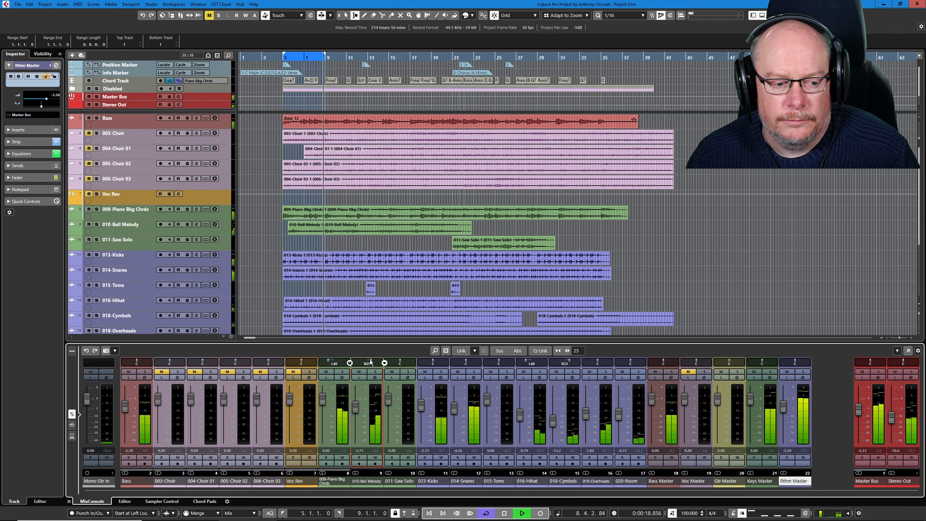
{"action": "left_click_drag", "start_coordinate": [371, 362], "coordinate": [323, 363]}
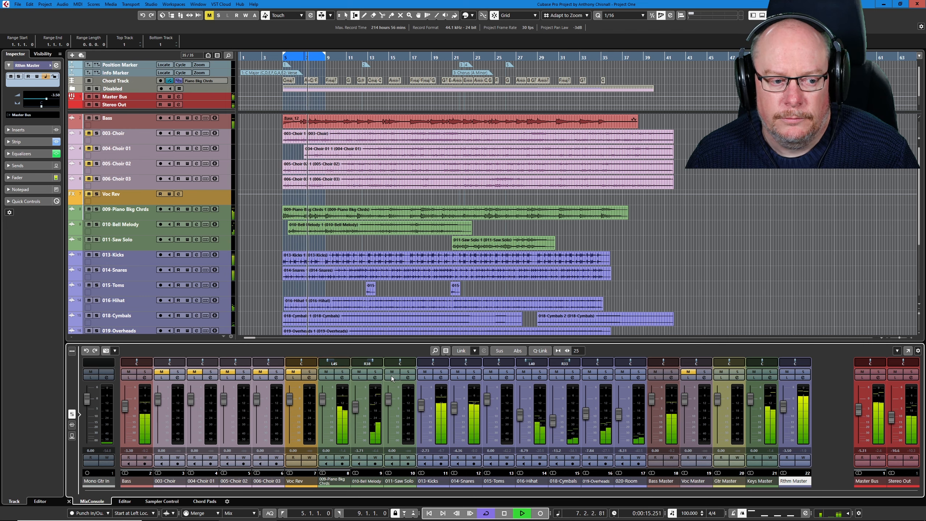
- Clear all active mutes in the project and stop playback
{"action": "left_click", "coordinate": [209, 16]}
{"action": "key", "text": "space"}
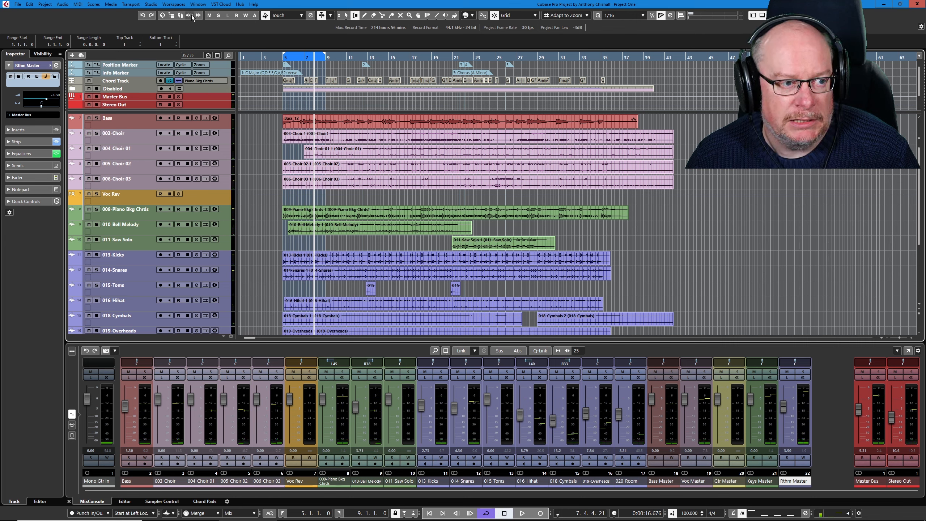
{"action": "left_click", "coordinate": [180, 15]}
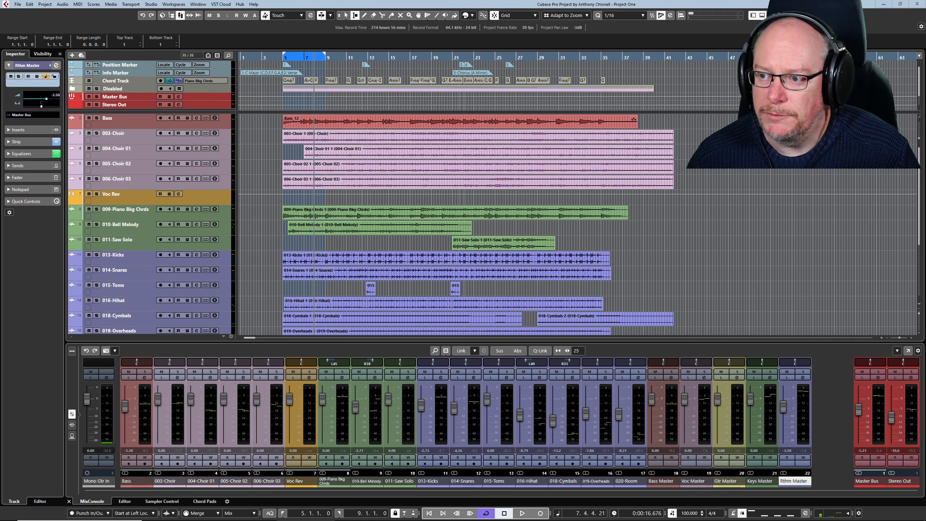
- Open the full MixConsole, select the four choir channels from 003-Choir to 006-Choir 03, and link them with Q-Link
{"action": "key", "text": "F3"}
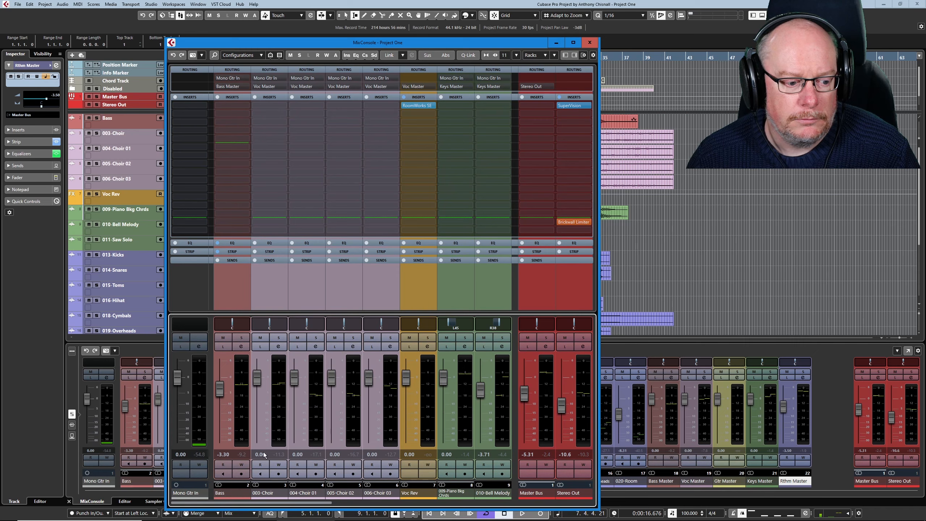
{"action": "left_click", "coordinate": [270, 492]}
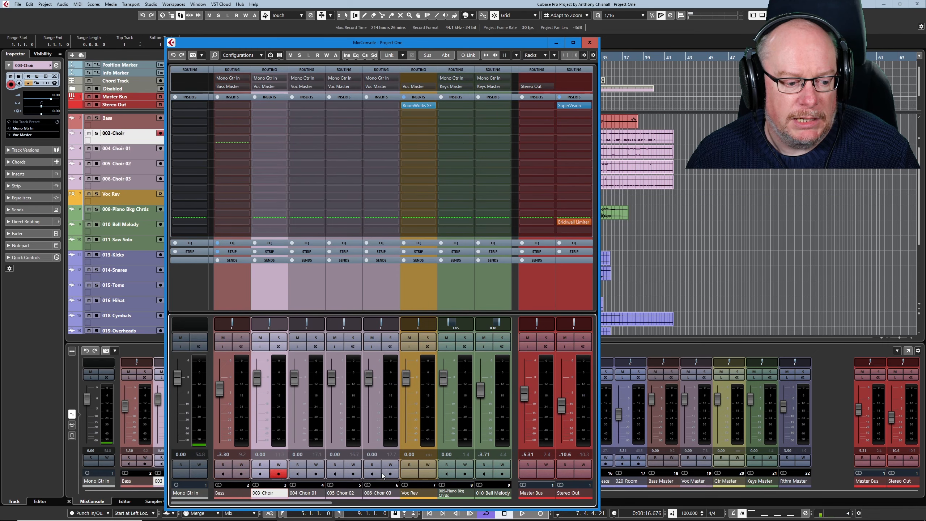
{"action": "left_click", "coordinate": [377, 493], "text": "shift"}
{"action": "scroll", "coordinate": [252, 206], "scroll_direction": "down", "scroll_amount": 3}
{"action": "left_click", "coordinate": [468, 55]}
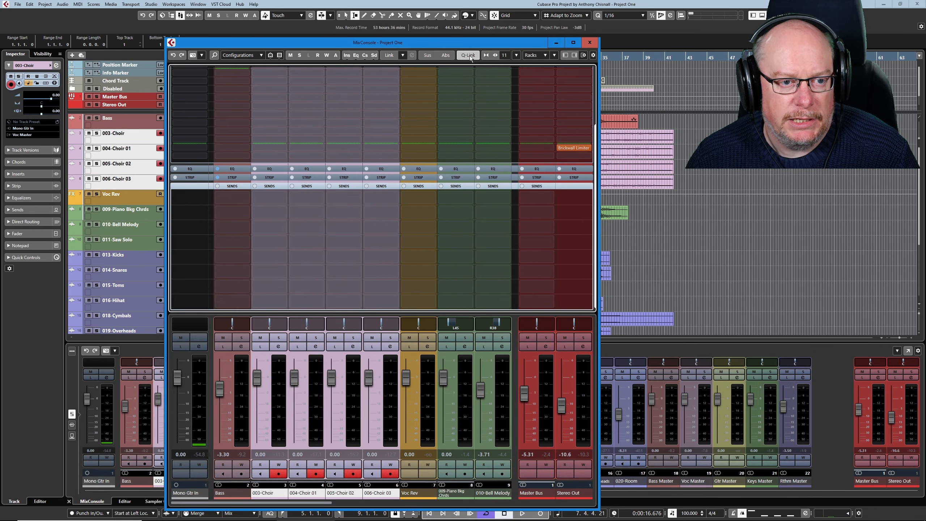
- Add an active send to Voc Rev on the four linked choir channels and set its level to -6.59 dB
{"action": "left_click", "coordinate": [269, 198]}
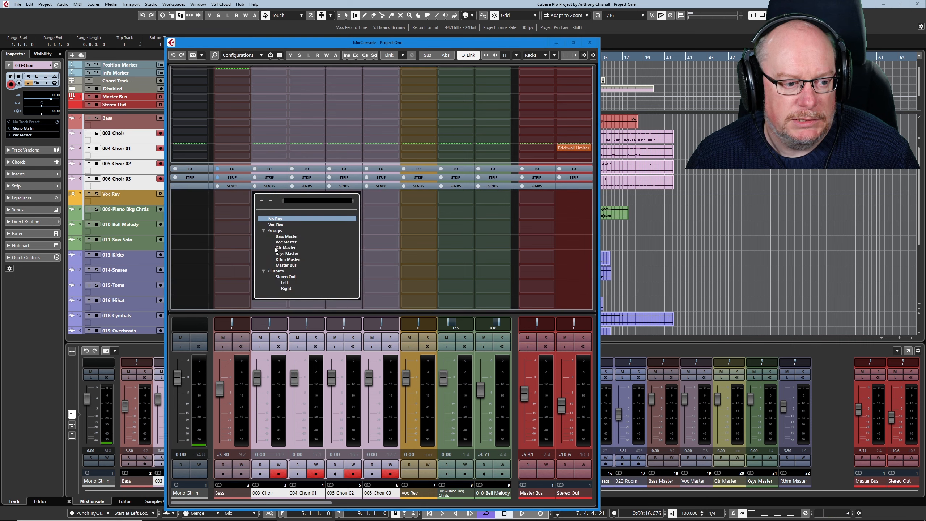
{"action": "left_click", "coordinate": [276, 224]}
{"action": "left_click", "coordinate": [255, 195]}
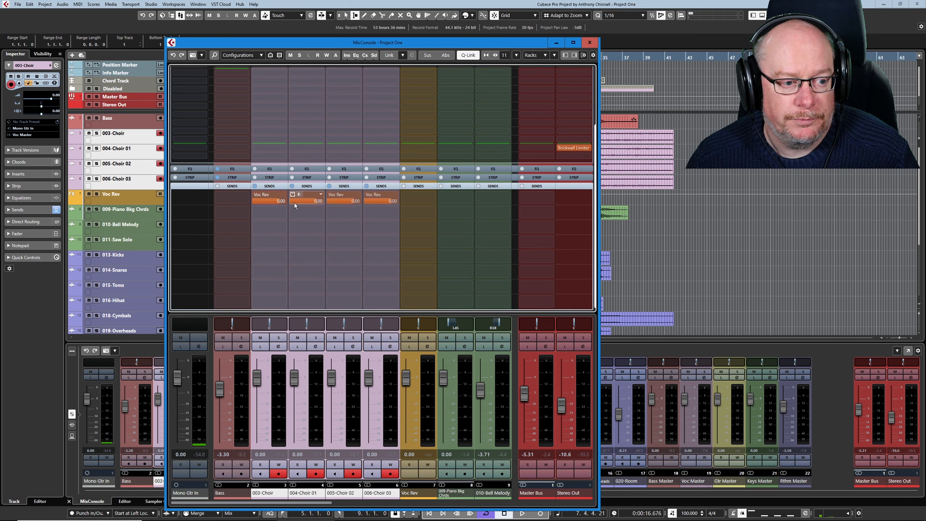
{"action": "left_click_drag", "start_coordinate": [271, 202], "coordinate": [258, 205]}
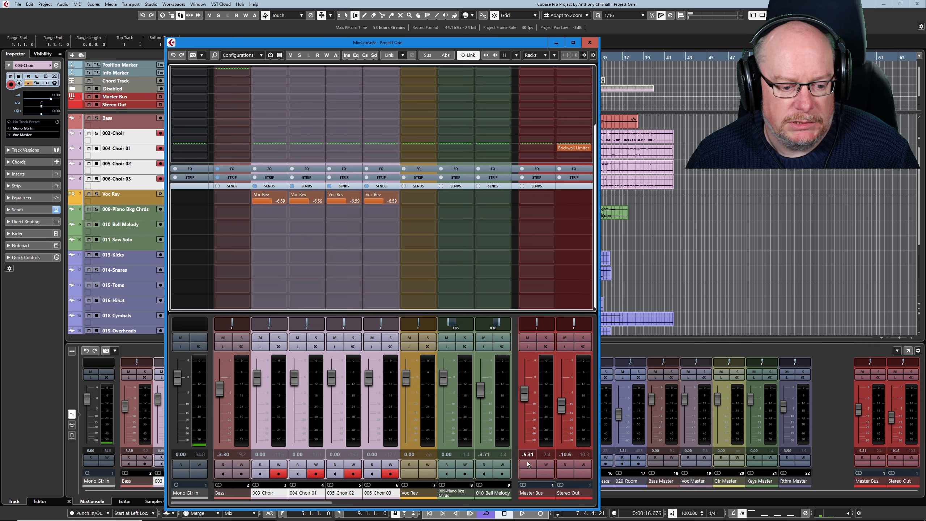
- Close the separate MixConsole, lower the Voc Master fader while the loop plays, and turn off cycle playback
{"action": "left_click", "coordinate": [522, 512]}
{"action": "key", "text": "F3"}
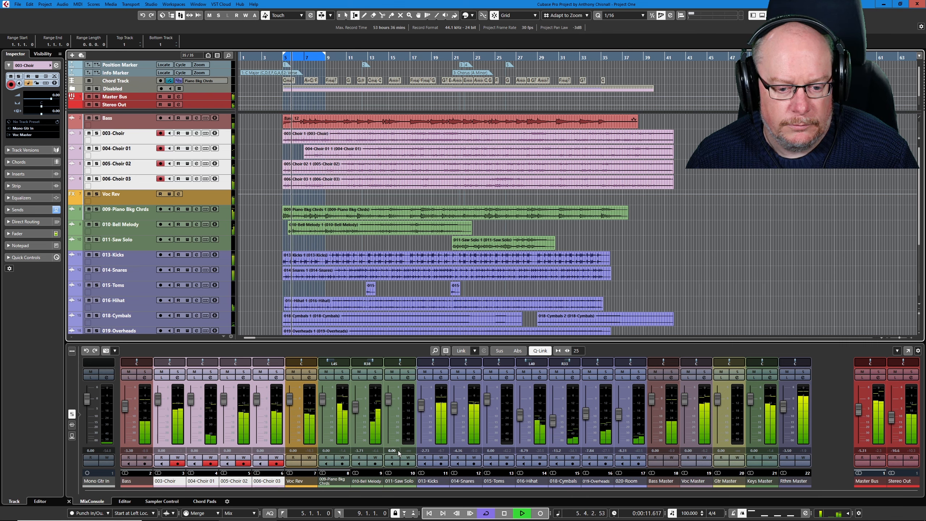
{"action": "left_click_drag", "start_coordinate": [684, 398], "coordinate": [684, 409]}
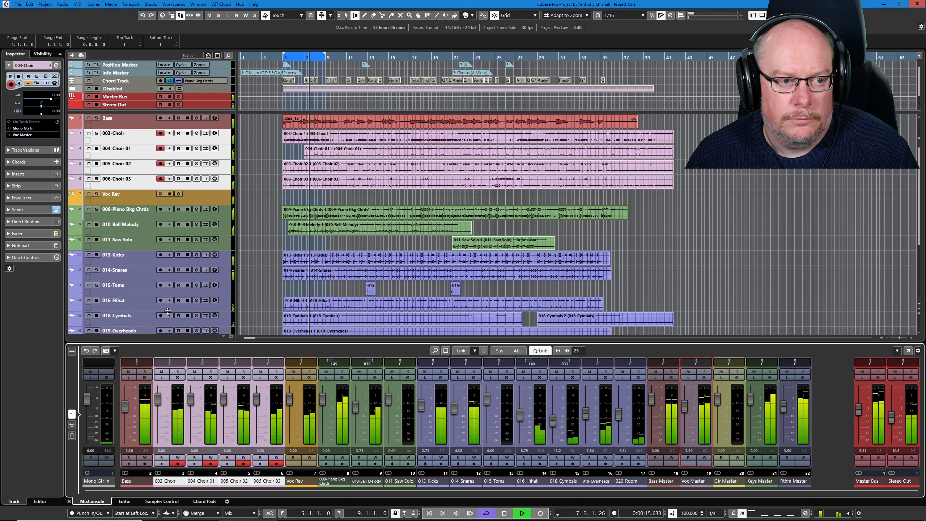
{"action": "key", "text": "KP_Divide"}
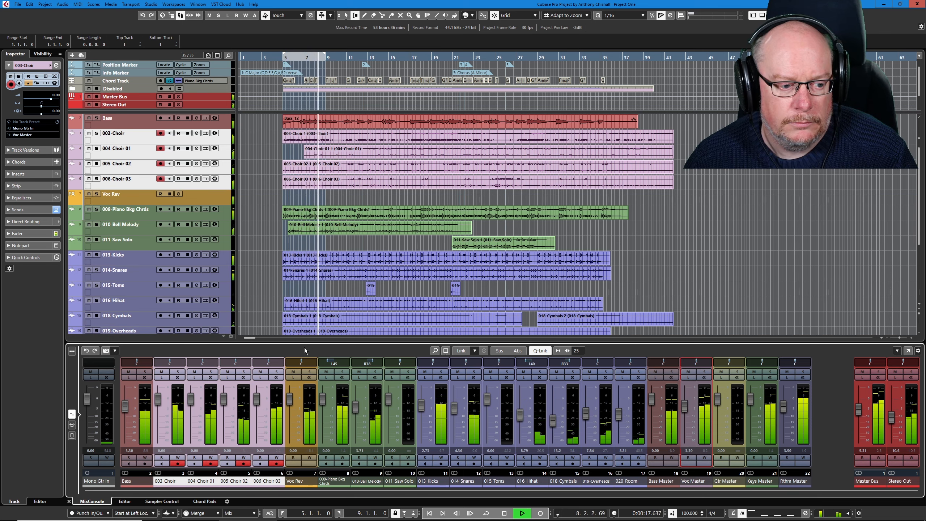
- With Q-Link off, pan 003-Choir hard left, 004-Choir 01 to L52, 005-Choir 02 partway right and 006-Choir 03 hard right, and stop playback
{"action": "left_click_drag", "start_coordinate": [266, 361], "coordinate": [281, 364]}
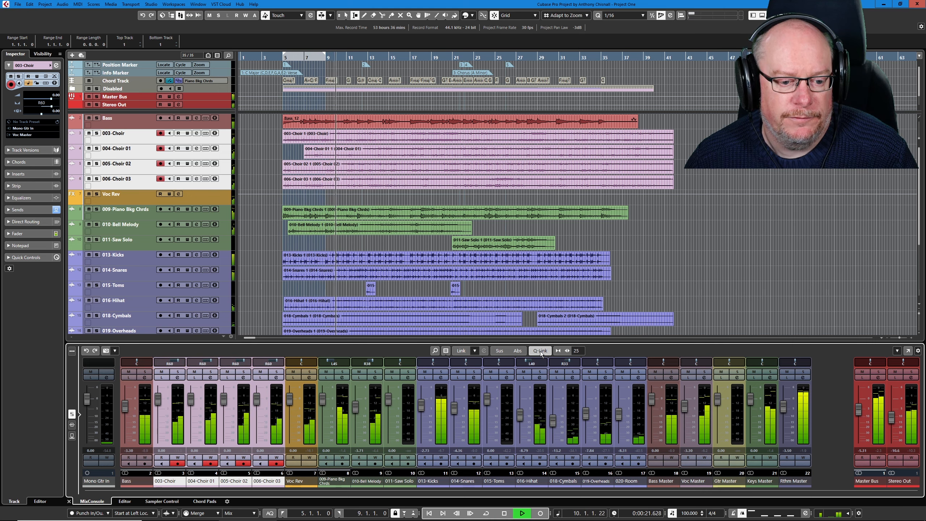
{"action": "left_click_drag", "start_coordinate": [175, 362], "coordinate": [196, 362]}
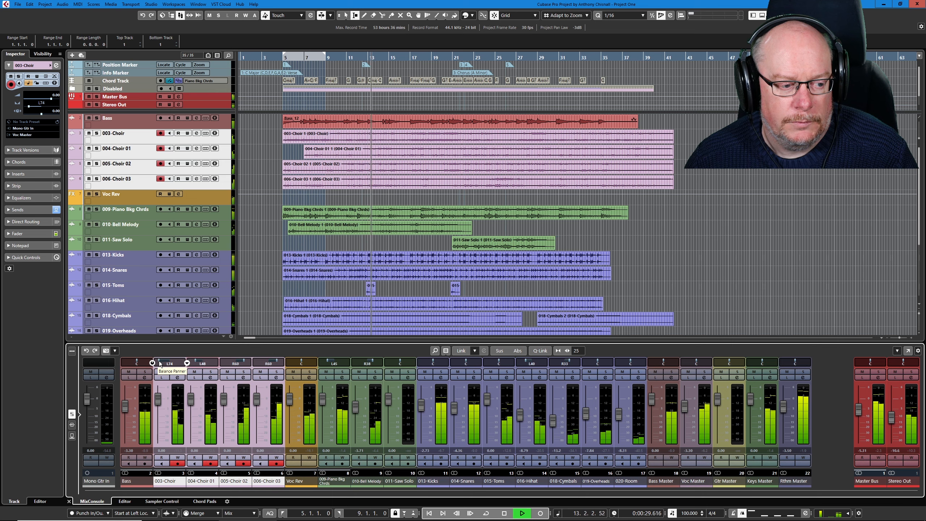
{"action": "left_click_drag", "start_coordinate": [167, 363], "coordinate": [155, 363]}
{"action": "left_click_drag", "start_coordinate": [268, 362], "coordinate": [310, 351]}
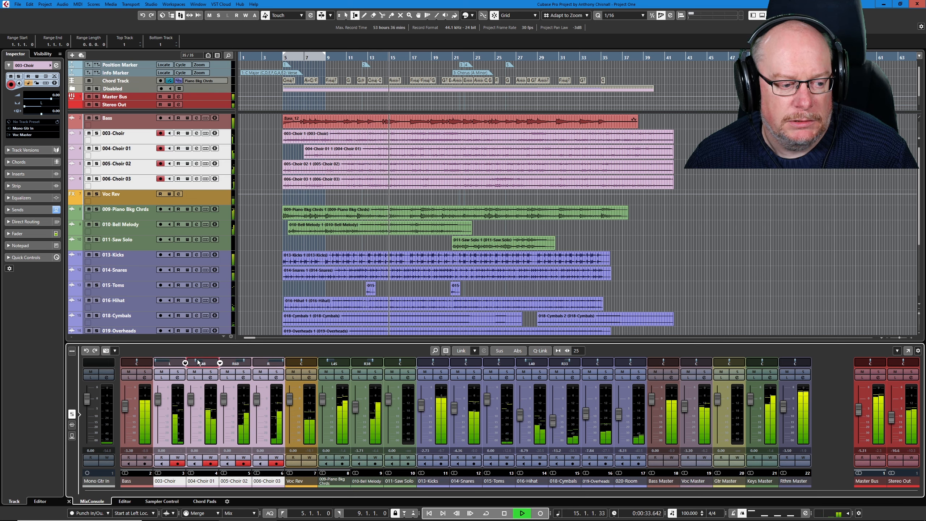
{"action": "left_click_drag", "start_coordinate": [196, 362], "coordinate": [240, 362]}
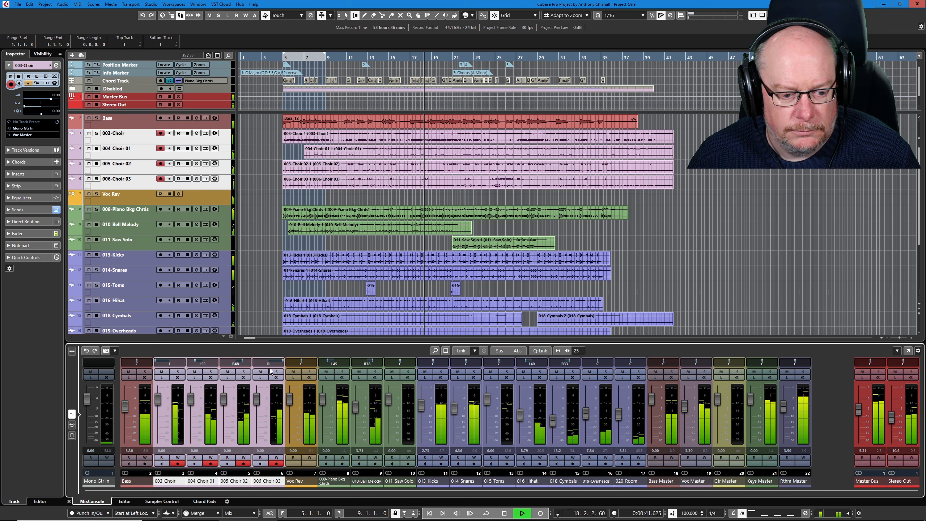
{"action": "key", "text": "space"}
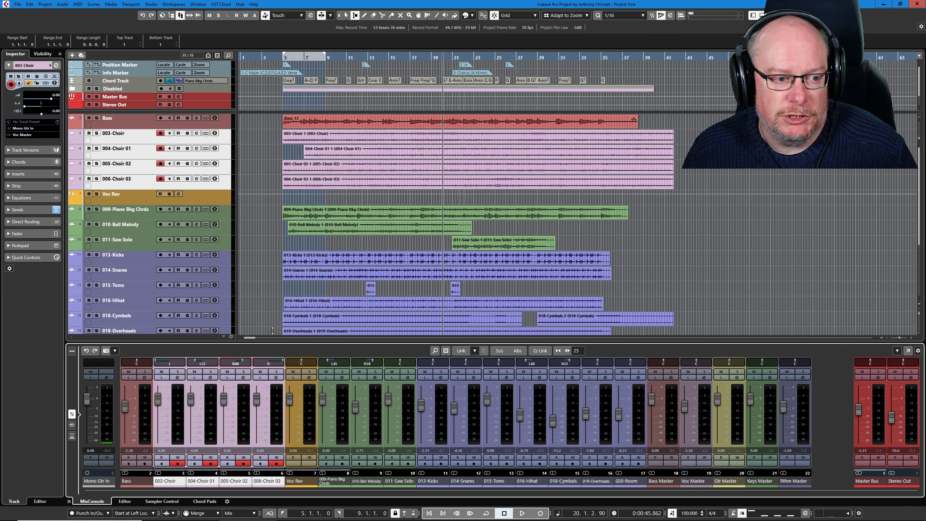
- Play the chorus from bar 21 and lower the 011-Saw Solo fader to -2.36 dB
{"action": "key", "text": "space"}
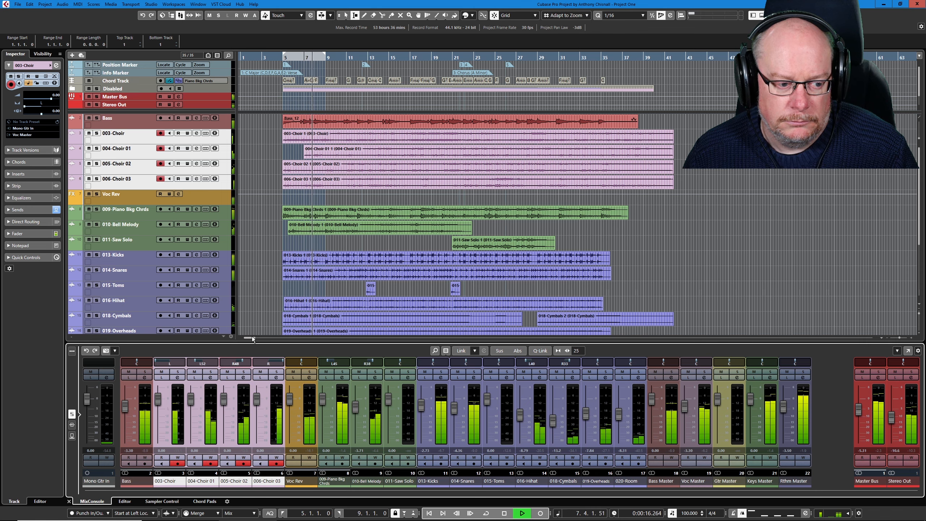
{"action": "left_click", "coordinate": [451, 57]}
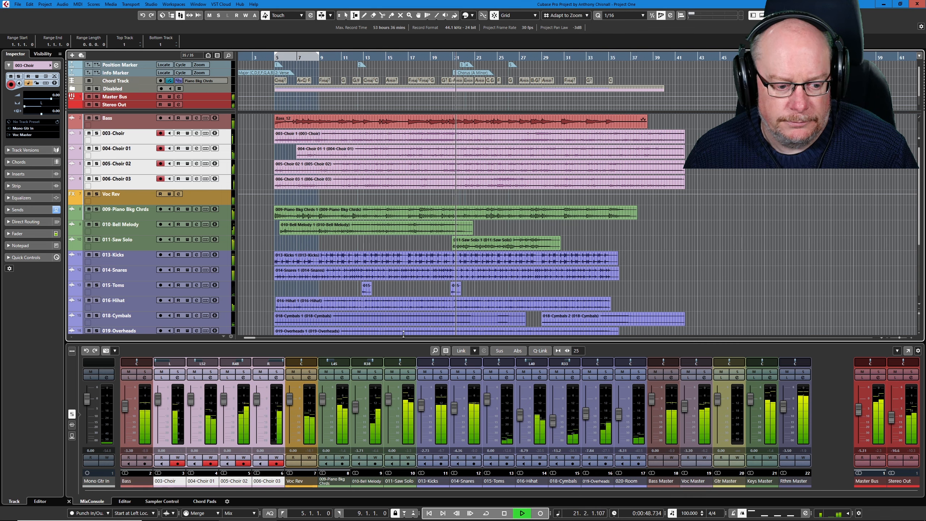
{"action": "left_click_drag", "start_coordinate": [388, 398], "coordinate": [389, 404]}
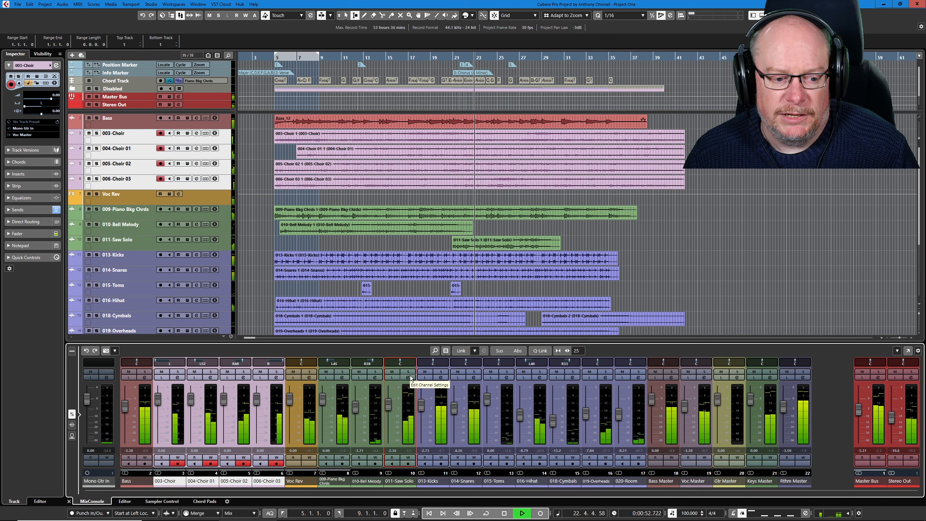
{"action": "key", "text": "space"}
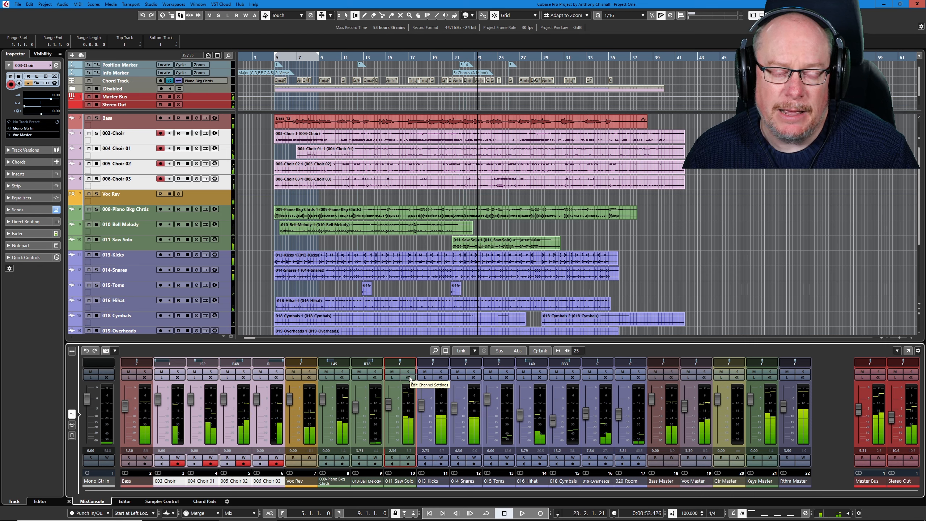
- Solo 011-Saw Solo, play it, and open its channel settings with the equalizer
{"action": "left_click", "coordinate": [97, 239]}
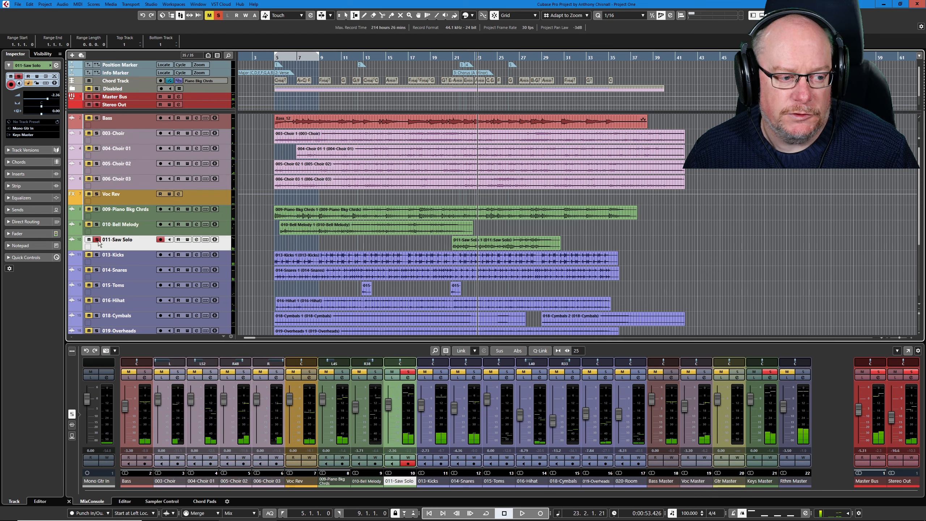
{"action": "key", "text": "space"}
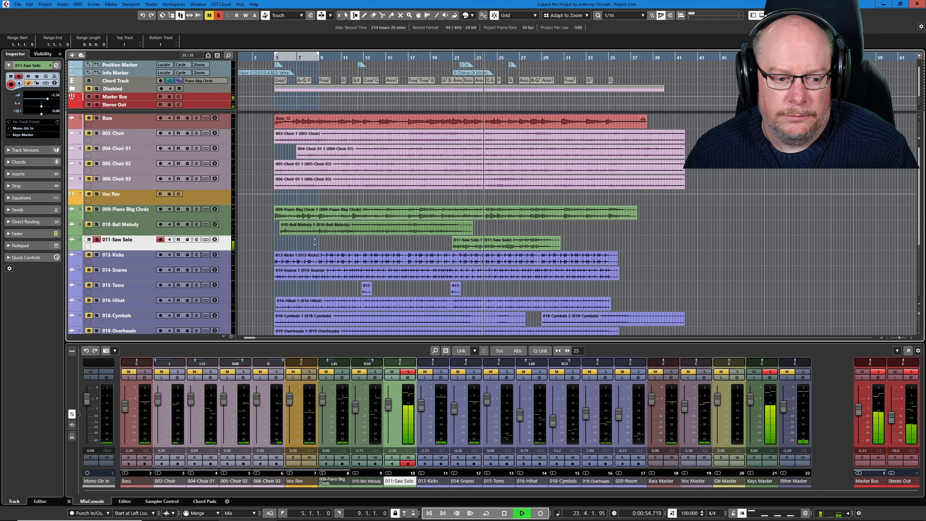
{"action": "left_click", "coordinate": [408, 377]}
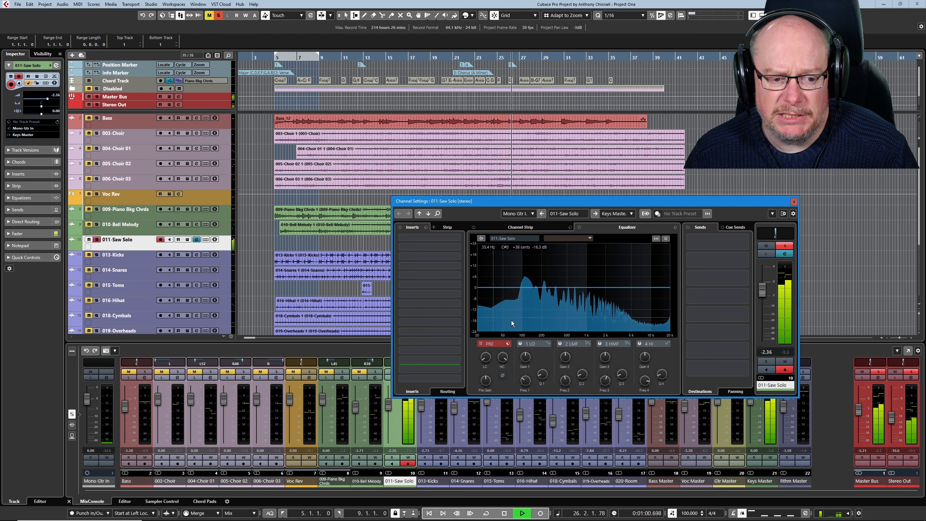
{"action": "key", "text": "space"}
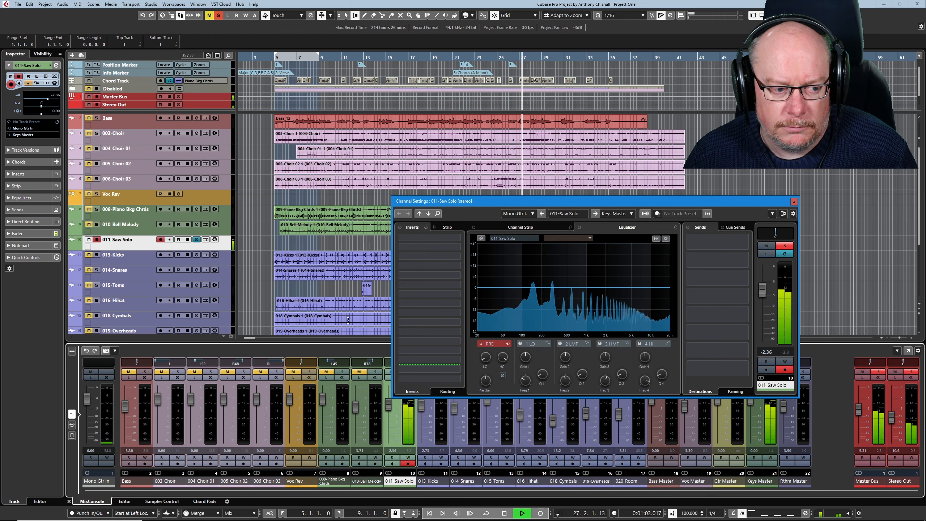
- Unsolo 011-Saw Solo and loop playback from the start of its chorus event, ending the cycle at bar 29
{"action": "left_click", "coordinate": [97, 240]}
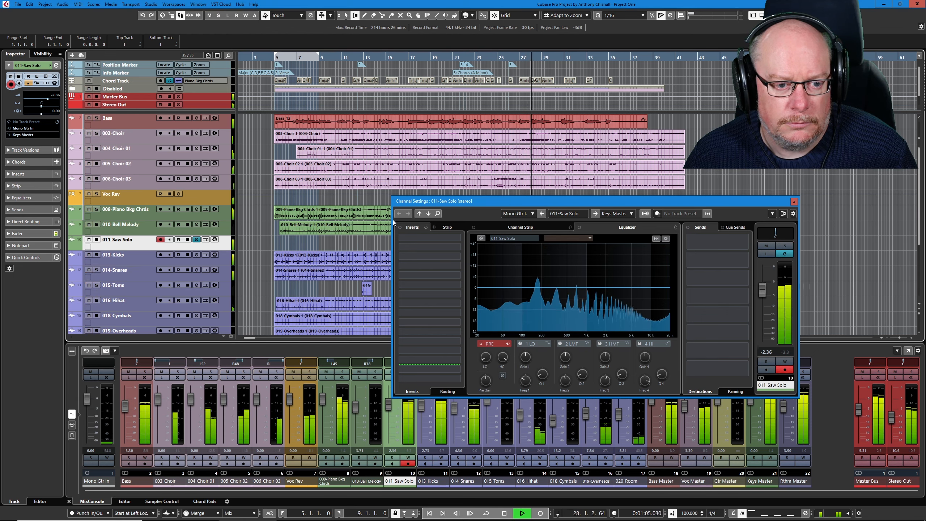
{"action": "left_click_drag", "start_coordinate": [466, 202], "coordinate": [405, 256]}
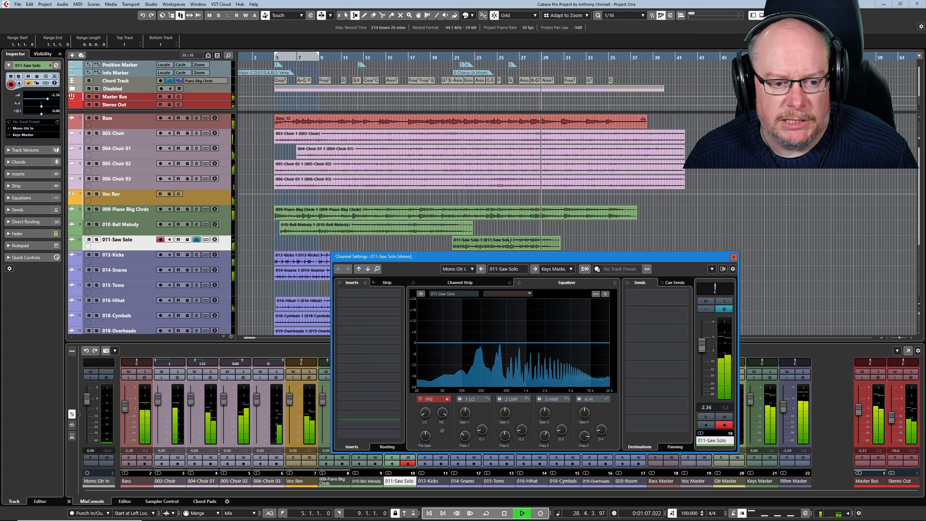
{"action": "key", "text": "1"}
{"action": "left_click", "coordinate": [485, 242]}
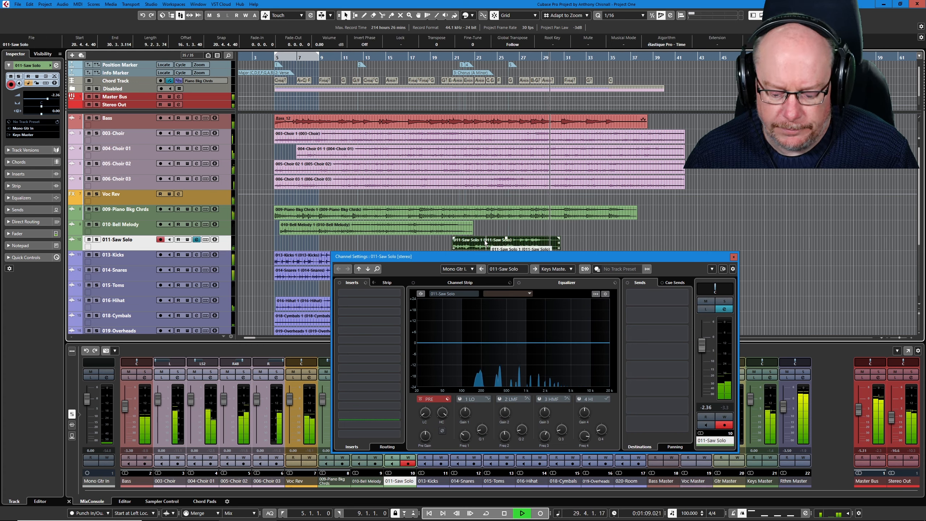
{"action": "key", "text": "KP_Divide"}
{"action": "key", "text": "KP_1"}
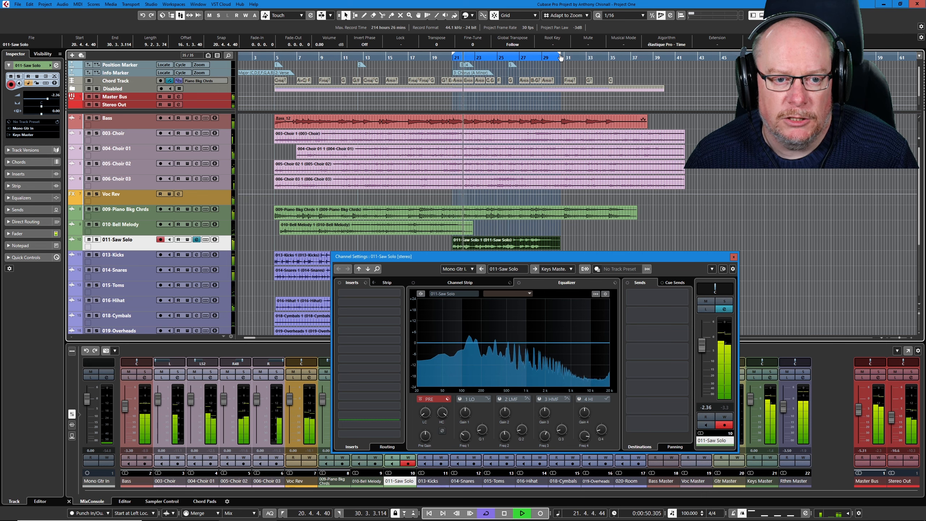
{"action": "left_click_drag", "start_coordinate": [560, 55], "coordinate": [545, 57]}
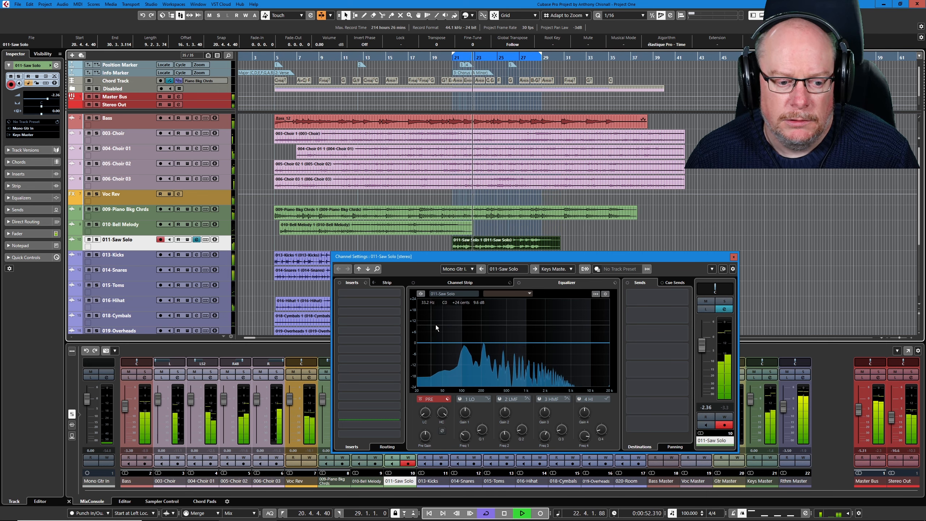
- Enable the low-cut filter on 011-Saw Solo, raise its cutoff to thin out the low end, and stop playback
{"action": "left_click", "coordinate": [420, 406]}
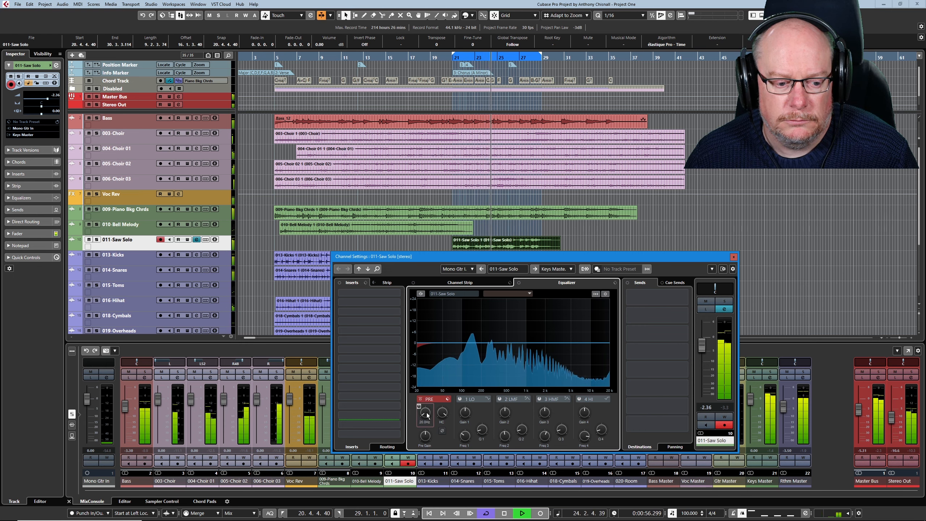
{"action": "left_click_drag", "start_coordinate": [425, 413], "coordinate": [425, 382]}
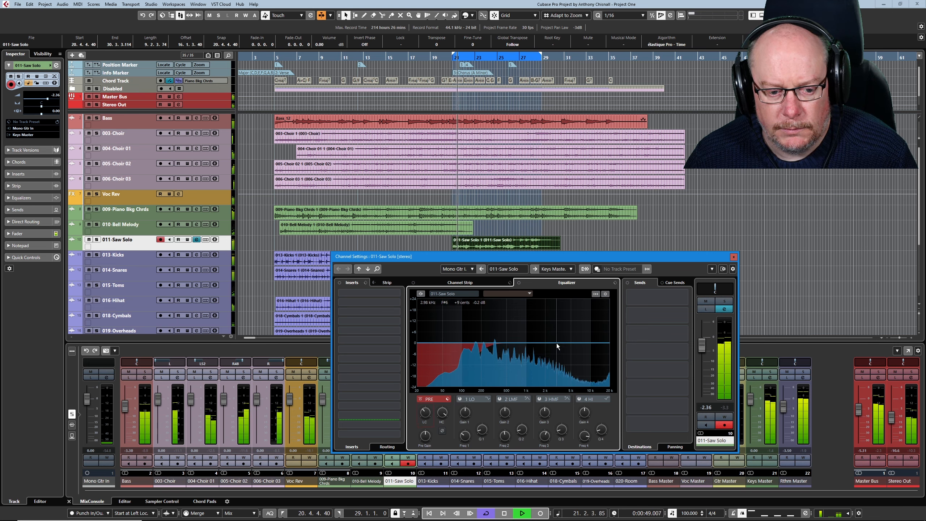
{"action": "key", "text": "space"}
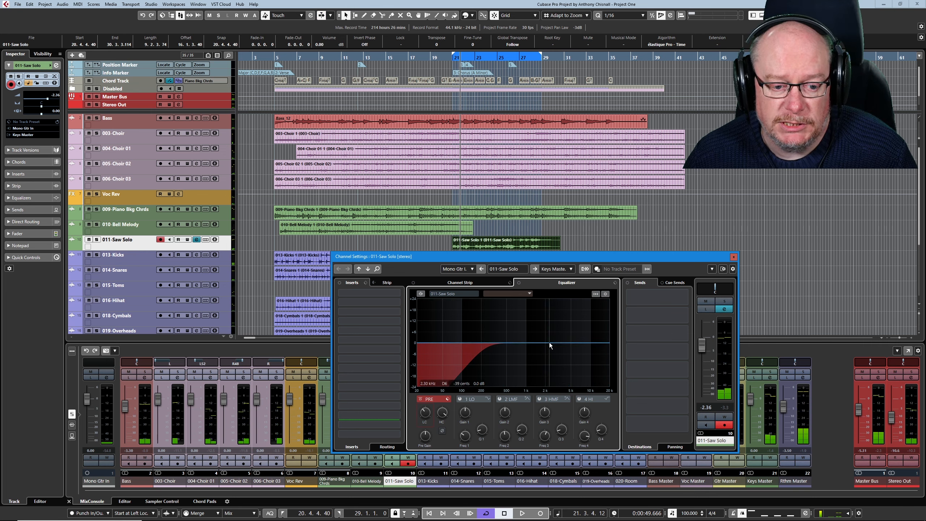
- Add a high-mid EQ boost near 4 kHz on 011-Saw Solo and refine it during looped playback
{"action": "left_click_drag", "start_coordinate": [552, 344], "coordinate": [561, 337]}
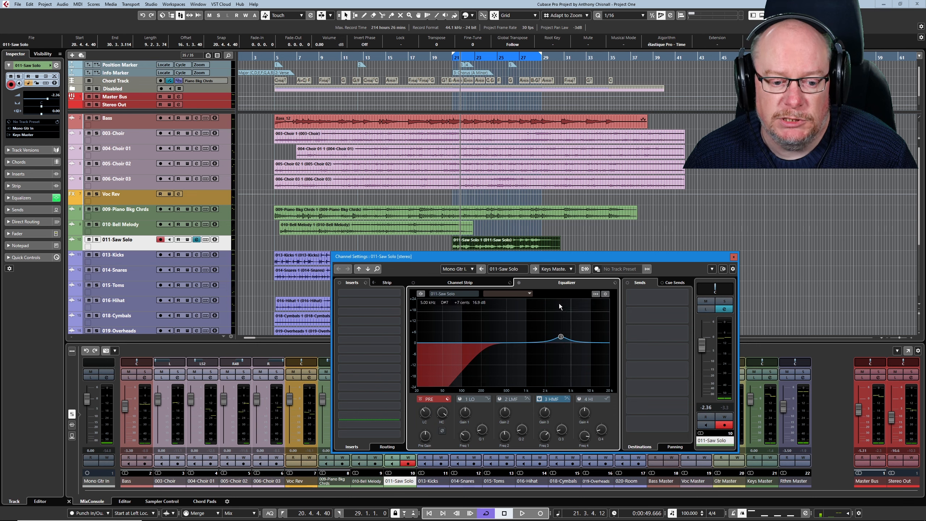
{"action": "left_click_drag", "start_coordinate": [561, 339], "coordinate": [561, 337]}
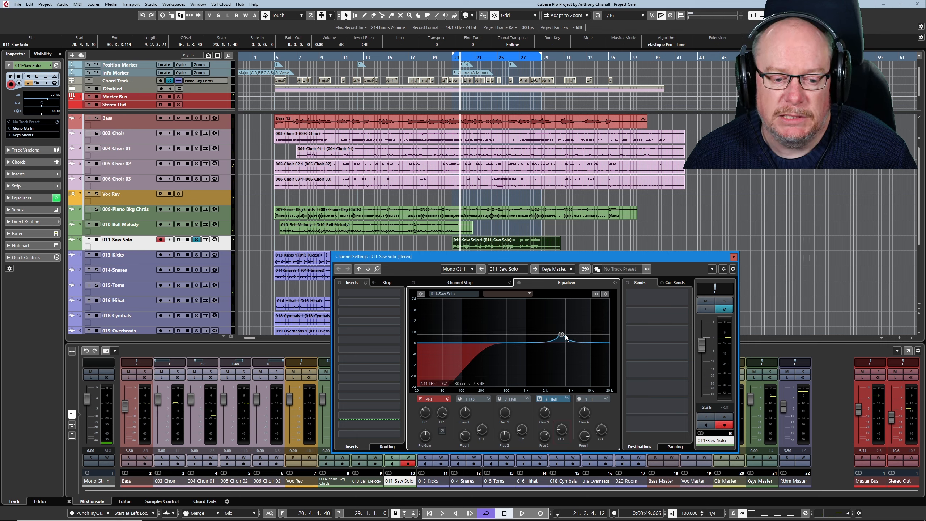
{"action": "mouse_move", "coordinate": [560, 335]}
{"action": "key", "text": "space"}
{"action": "mouse_move", "coordinate": [562, 335]}
{"action": "left_mouse_down"}
{"action": "mouse_move", "coordinate": [573, 327]}
{"action": "mouse_move", "coordinate": [566, 320]}
{"action": "mouse_move", "coordinate": [563, 333]}
{"action": "left_mouse_up"}
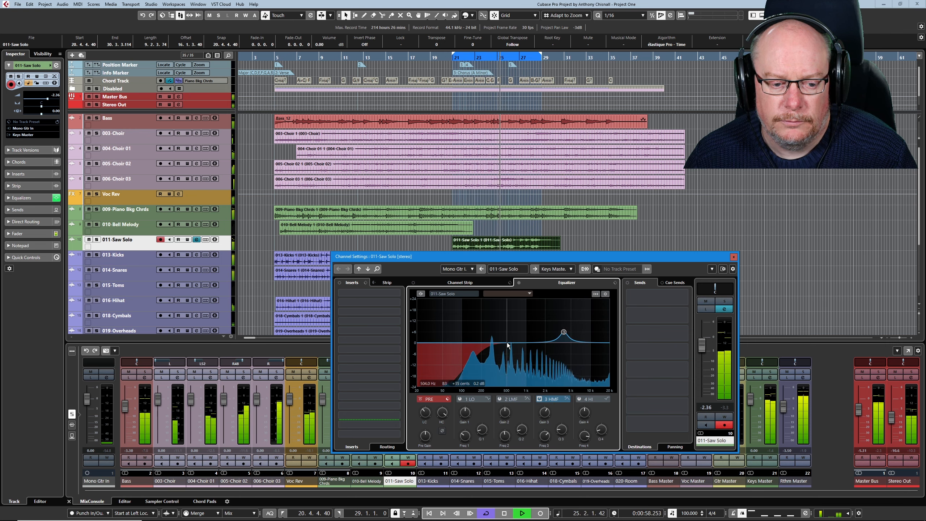
- Cut the low mids of 011-Saw Solo around 500 Hz, replay the loop, and close its channel settings
{"action": "left_click_drag", "start_coordinate": [508, 343], "coordinate": [504, 358]}
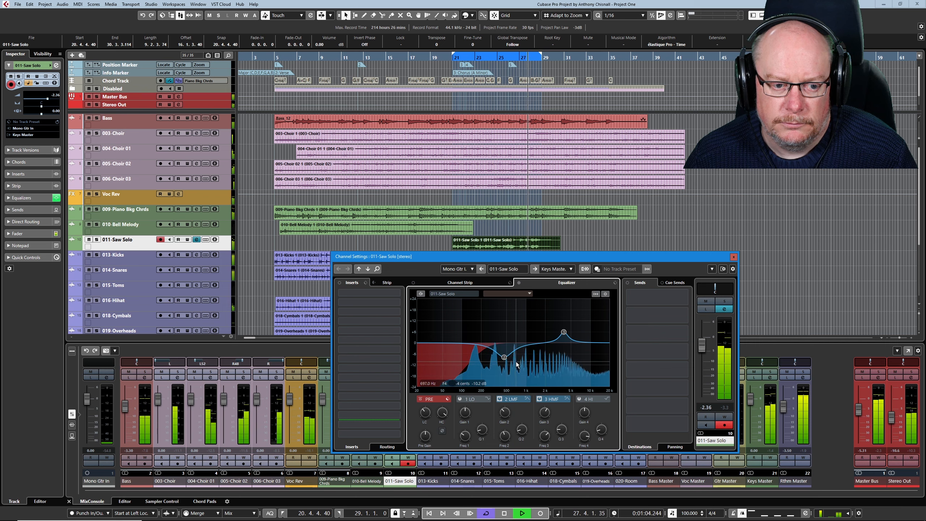
{"action": "key", "text": "KP_1"}
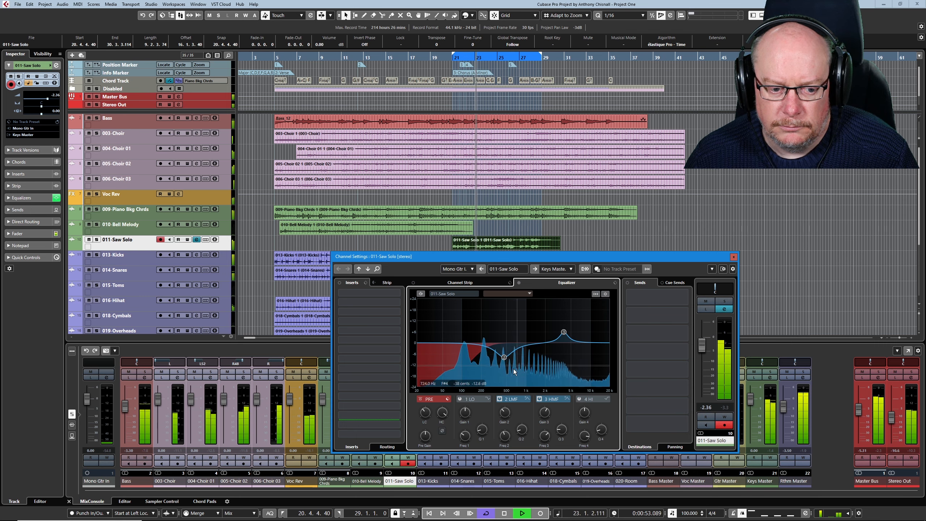
{"action": "left_click", "coordinate": [733, 257]}
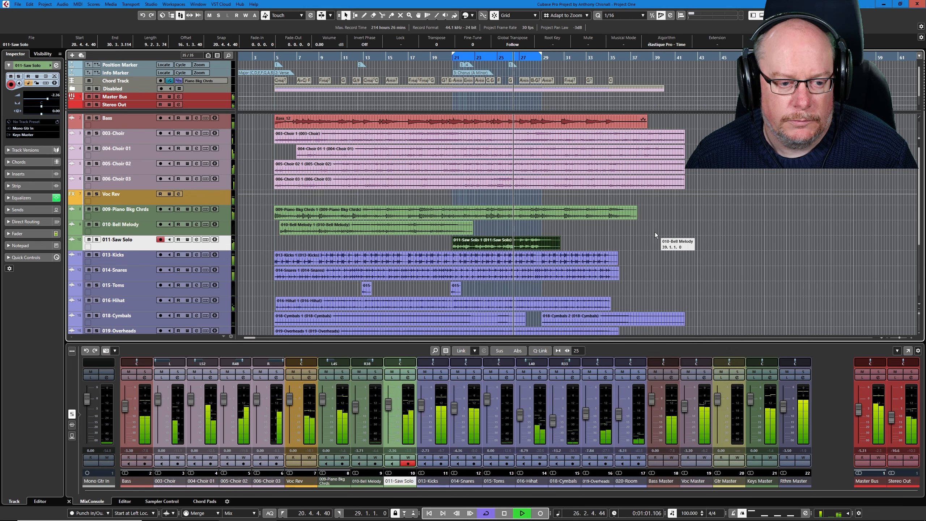
- Enable automation read and write on 011-Saw Solo, record a volume fader ride from just before the chorus, and stop playback
{"action": "key", "text": "space"}
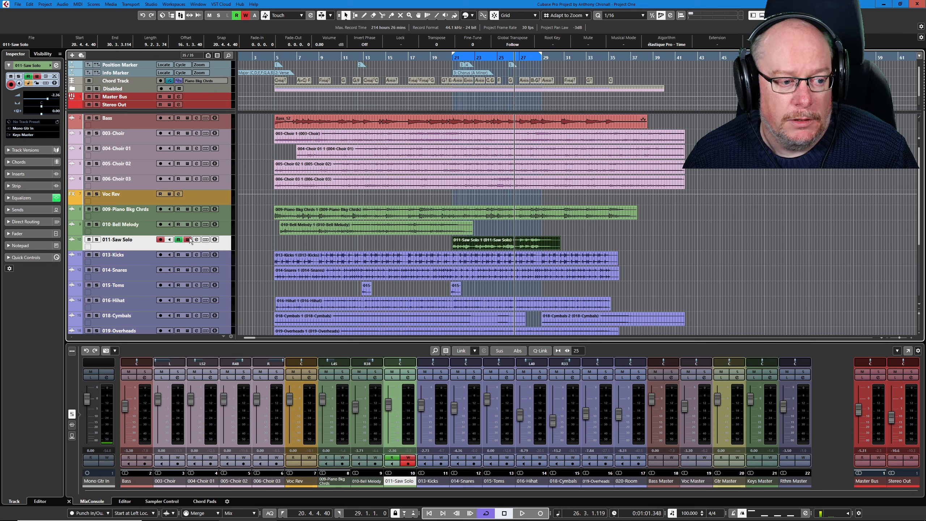
{"action": "key", "text": "space"}
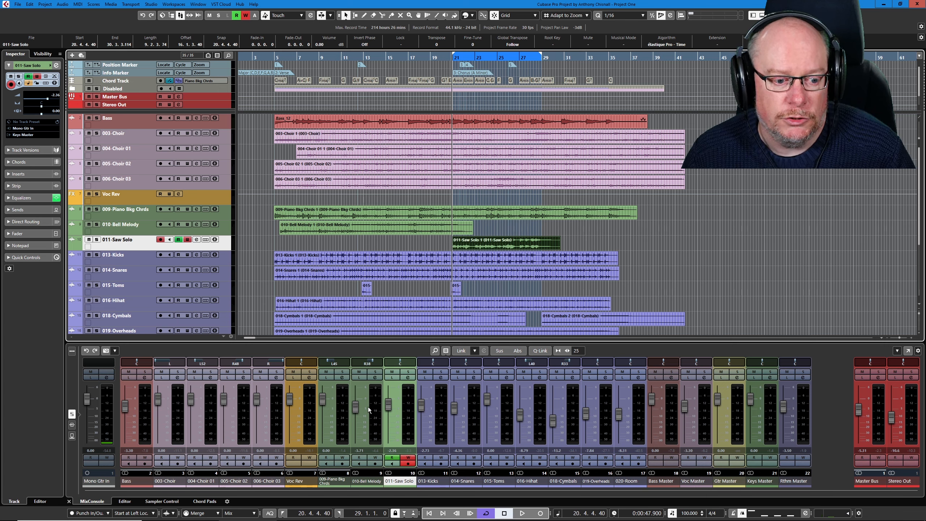
{"action": "key", "text": "KP_Subtract"}
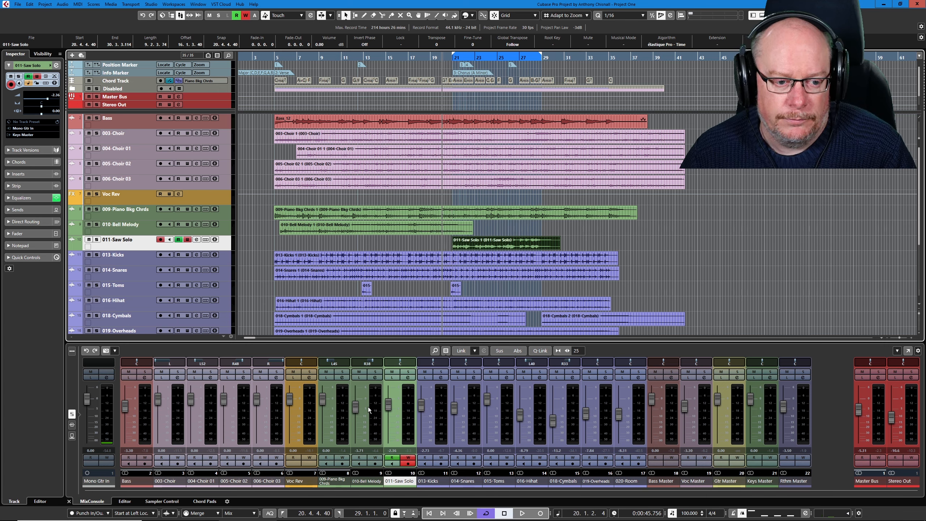
{"action": "key", "text": "space"}
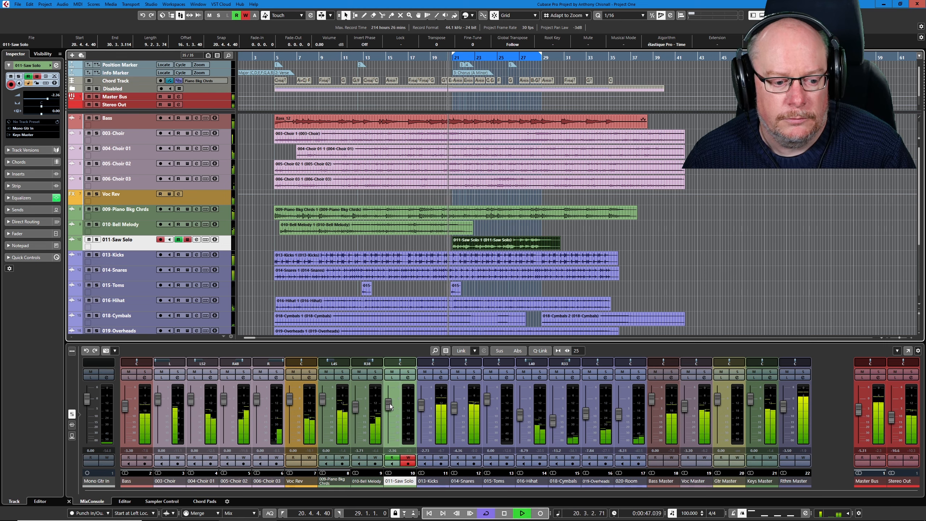
{"action": "left_click_drag", "start_coordinate": [387, 403], "coordinate": [375, 409]}
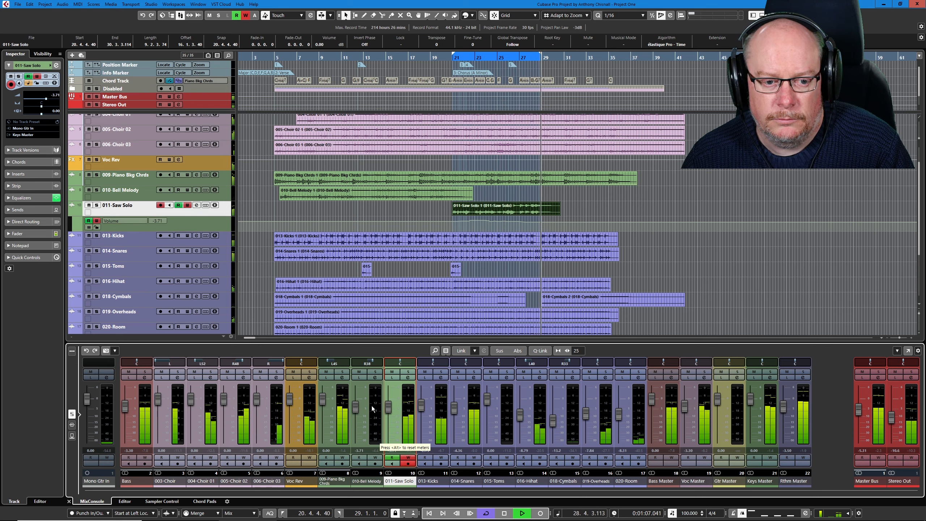
{"action": "key", "text": "space"}
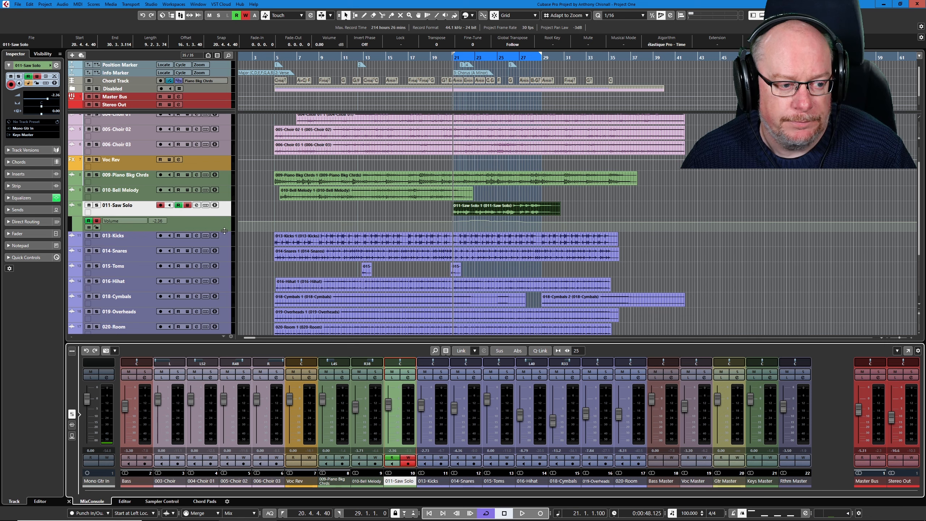
- Enlarge the volume automation lane of 011-Saw Solo and turn off automation write on the track
{"action": "left_click_drag", "start_coordinate": [224, 231], "coordinate": [225, 290]}
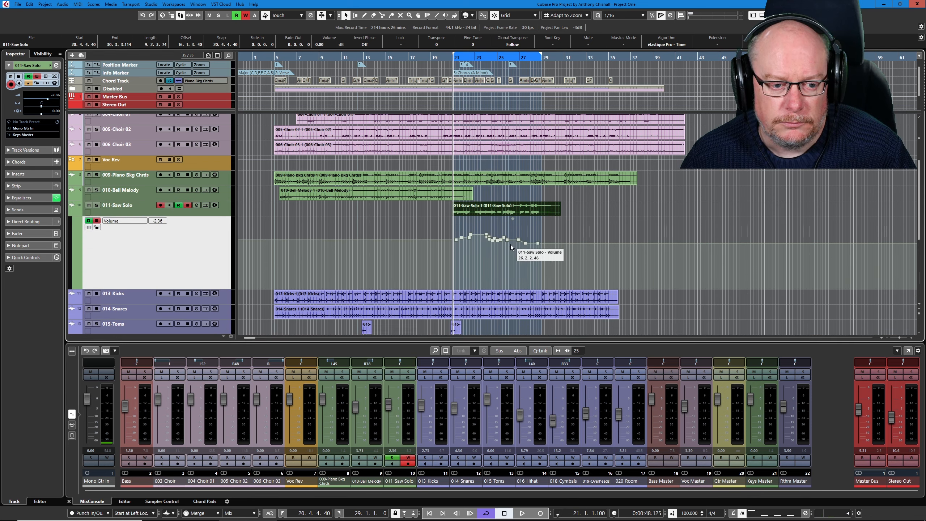
{"action": "scroll", "coordinate": [503, 250], "scroll_direction": "up", "scroll_amount": 2}
{"action": "scroll", "coordinate": [355, 260], "scroll_direction": "up", "scroll_amount": 2}
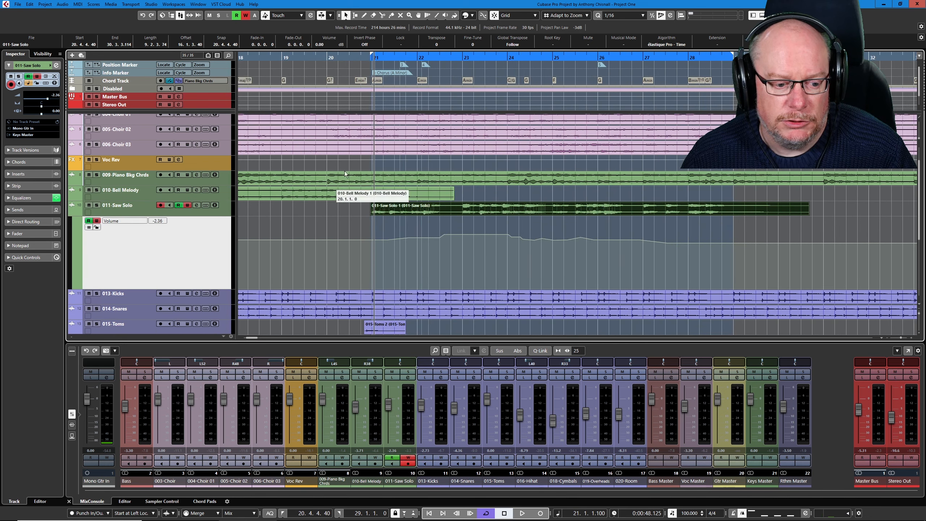
{"action": "left_click", "coordinate": [402, 458]}
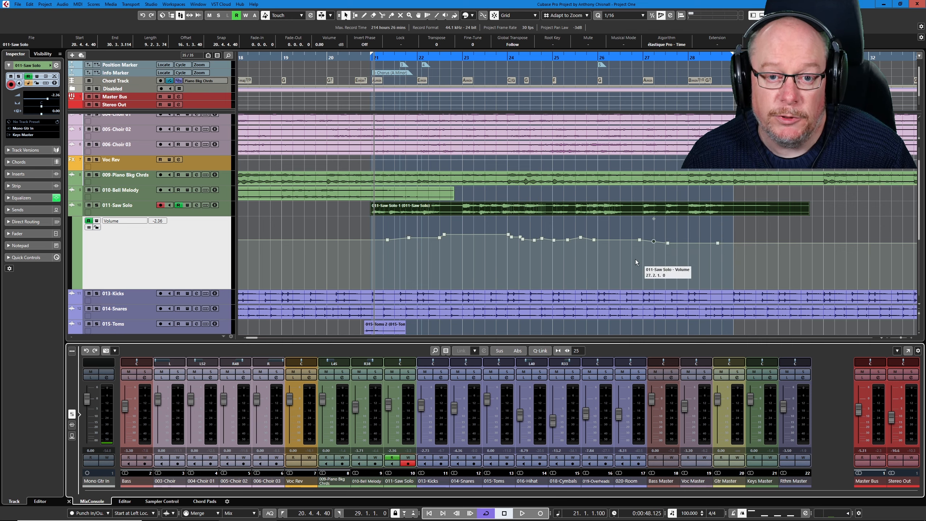
- Slope the saw solo's volume automation downward from bar 26 and add an end point at 31.2.1.0 with -12.3 dB
{"action": "left_click", "coordinate": [590, 228]}
{"action": "left_click_drag", "start_coordinate": [598, 236], "coordinate": [719, 240]}
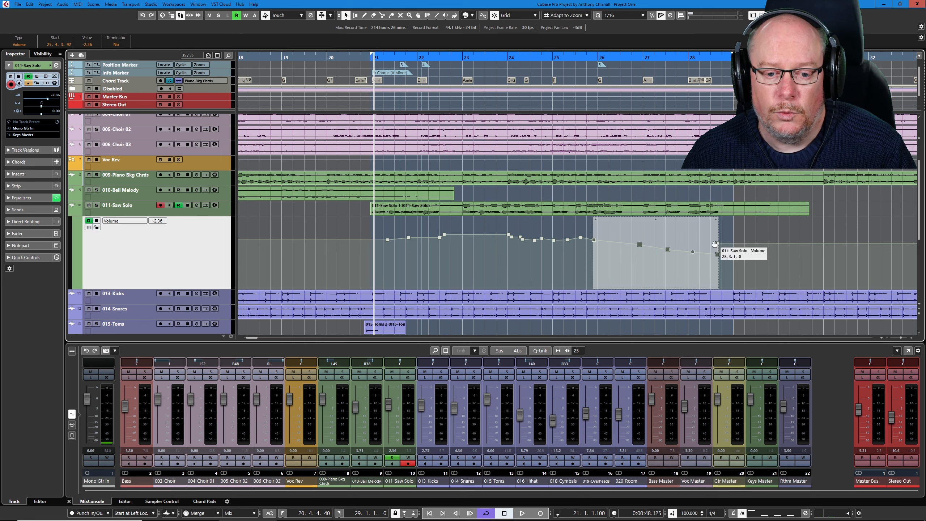
{"action": "left_click_drag", "start_coordinate": [719, 247], "coordinate": [824, 259]}
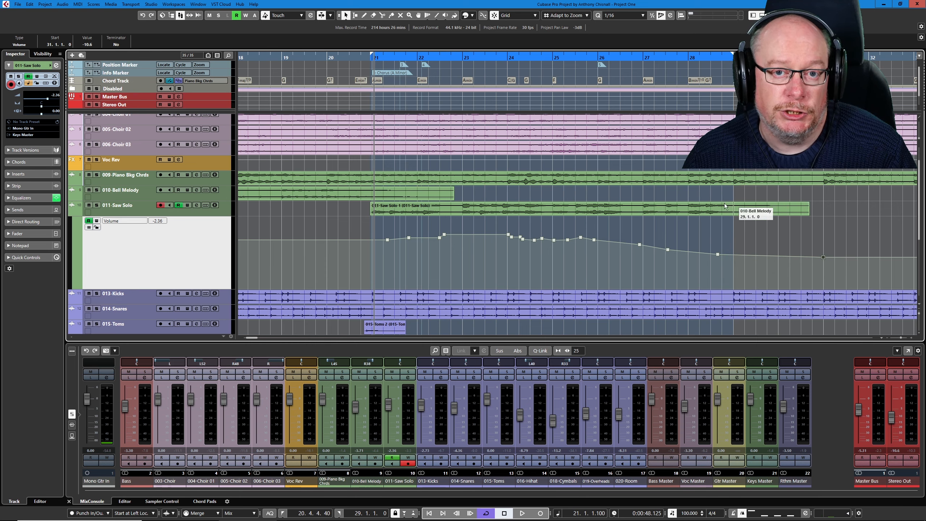
{"action": "left_click_drag", "start_coordinate": [824, 256], "coordinate": [835, 262]}
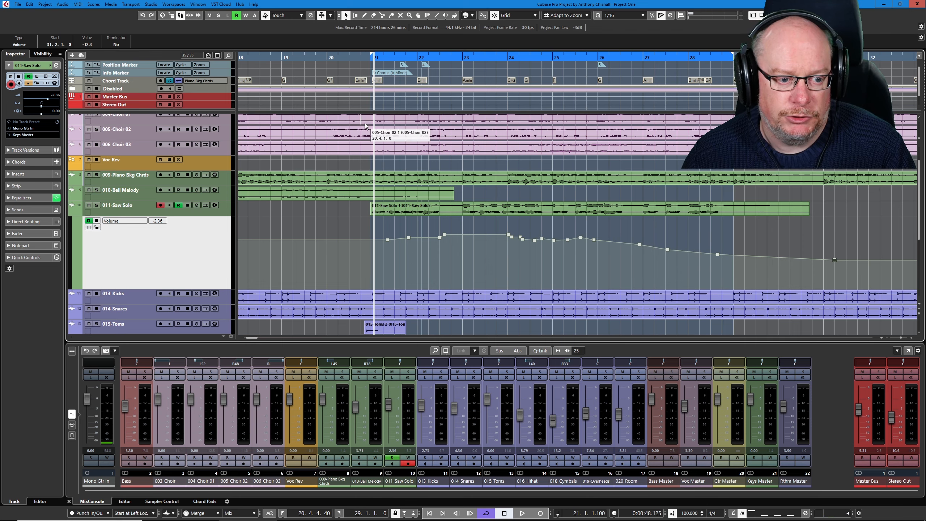
- Play back the automated chorus, raise the Stereo Out fader to -7.84 dB, and stop playback
{"action": "key", "text": "space"}
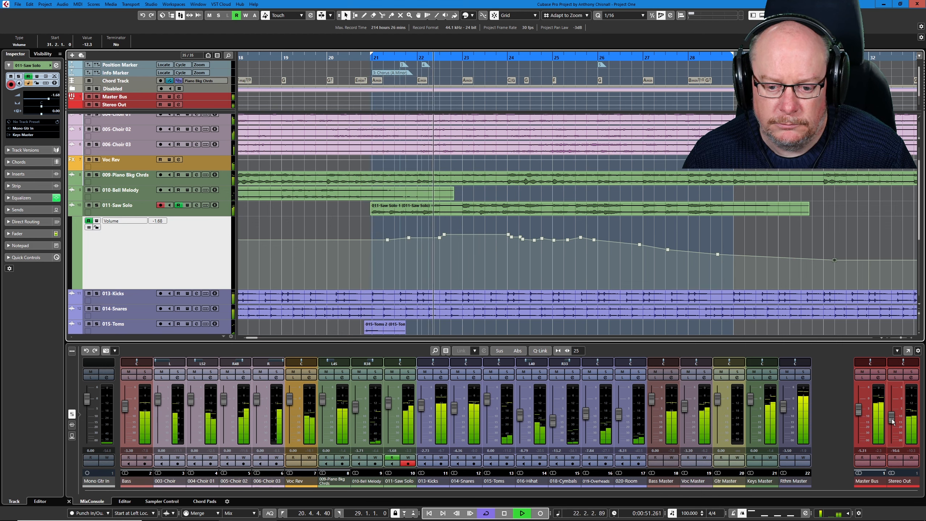
{"action": "left_click_drag", "start_coordinate": [891, 419], "coordinate": [892, 416]}
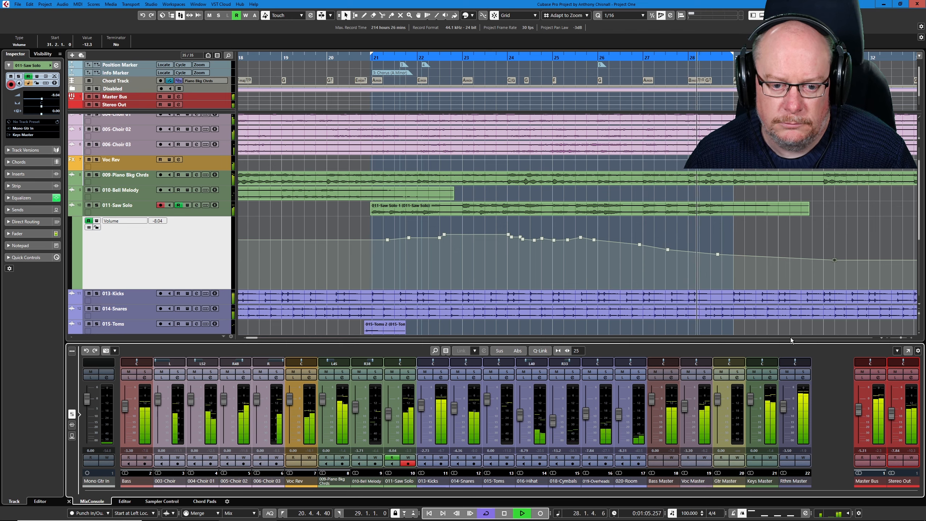
{"action": "key", "text": "space"}
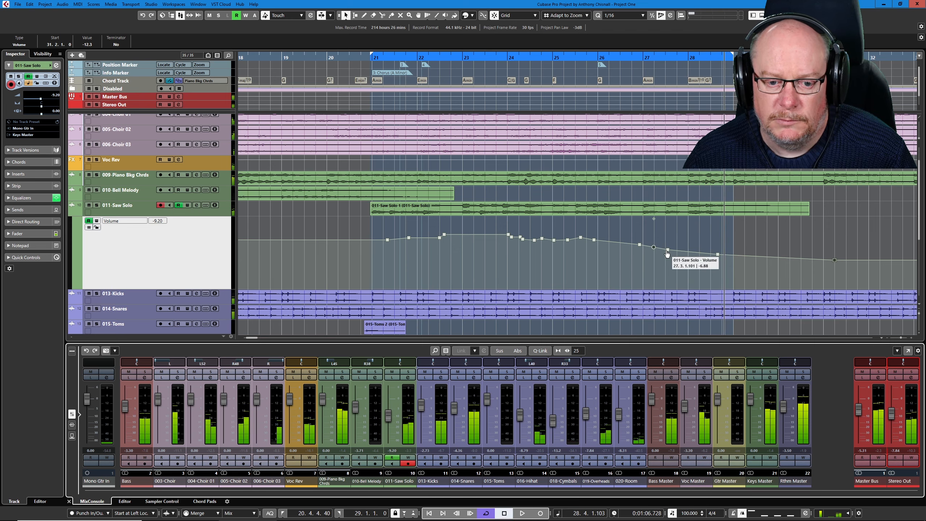
- Move the saw solo's late volume points to -5.95 dB at 27.4 and -6.28 dB at 28.4, then audition them with cycle off
{"action": "left_click_drag", "start_coordinate": [667, 250], "coordinate": [677, 249]}
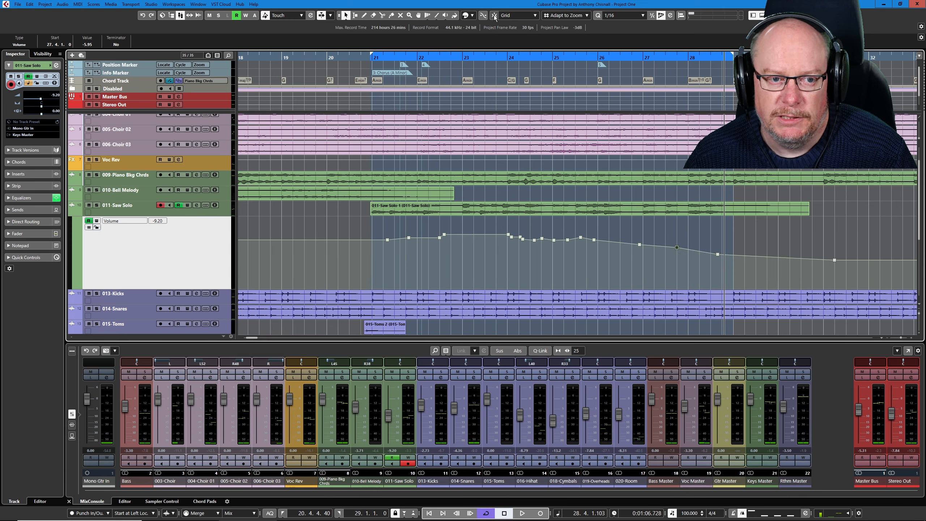
{"action": "left_click_drag", "start_coordinate": [717, 254], "coordinate": [720, 252]}
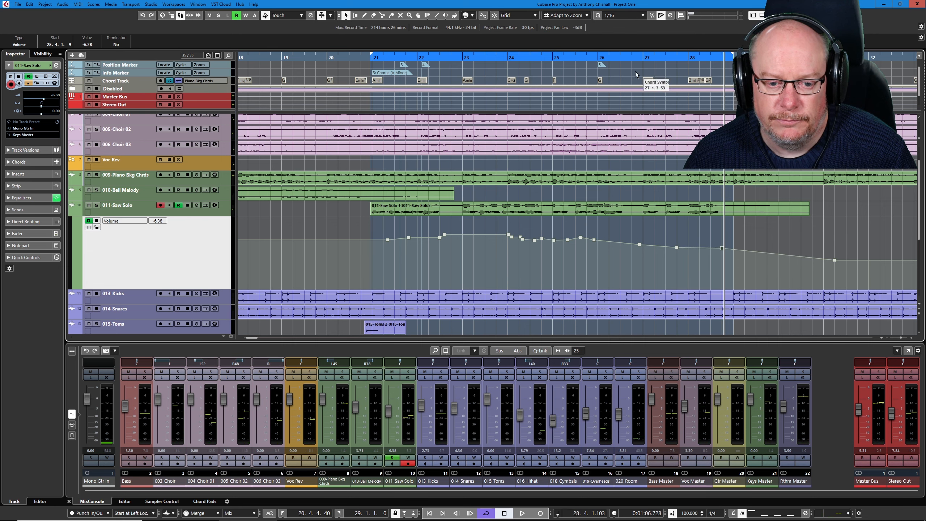
{"action": "double_click", "coordinate": [553, 59]}
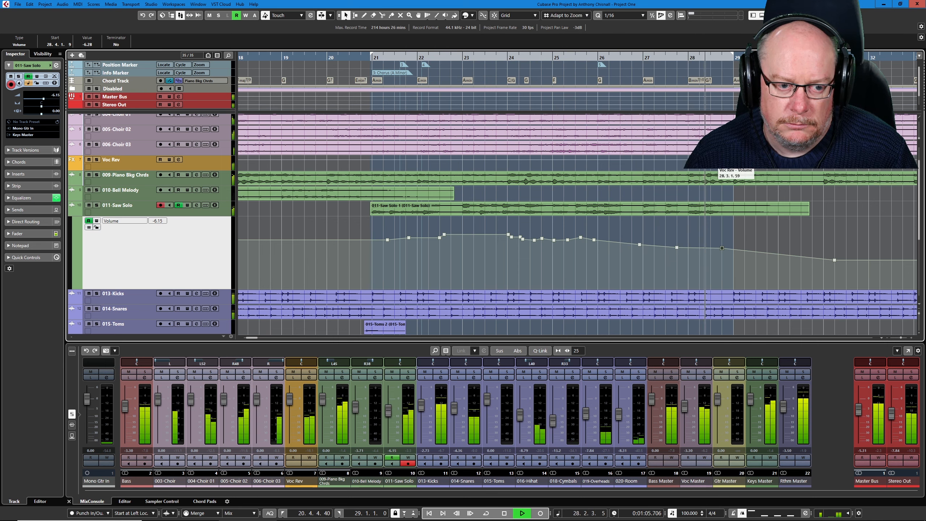
{"action": "key", "text": "space"}
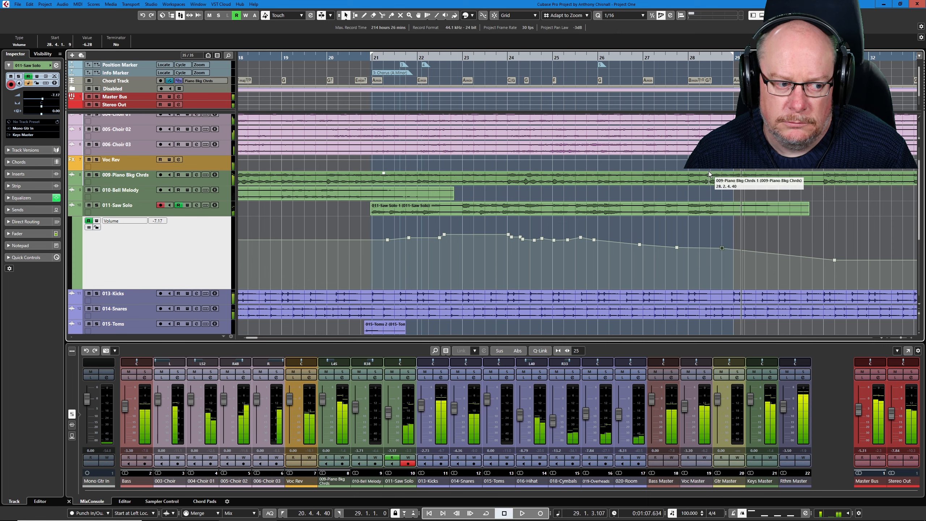
- Reduce the height of 011-Saw Solo's volume automation lane and select the Voc Master track
{"action": "key", "text": "g"}
{"action": "key", "text": "g"}
{"action": "key", "text": "g"}
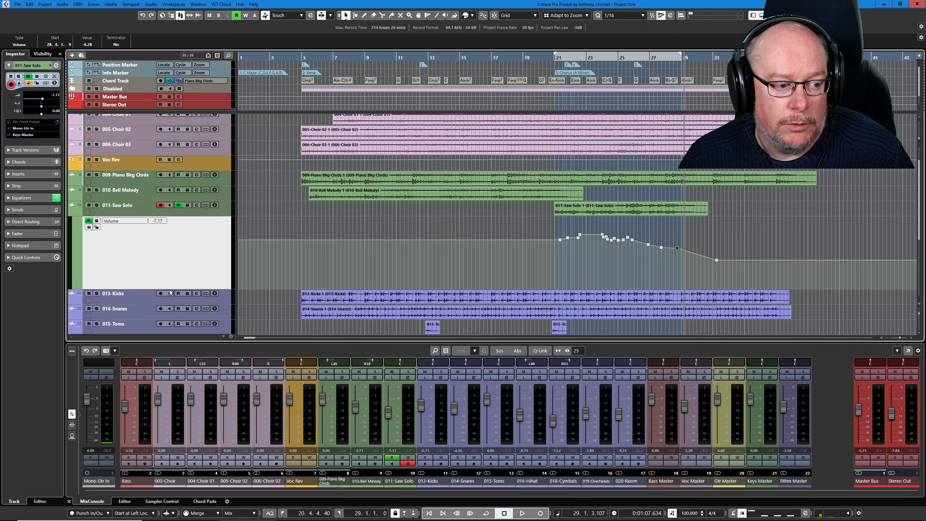
{"action": "left_click_drag", "start_coordinate": [169, 289], "coordinate": [180, 239]}
{"action": "scroll", "coordinate": [175, 248], "scroll_direction": "down", "scroll_amount": 5}
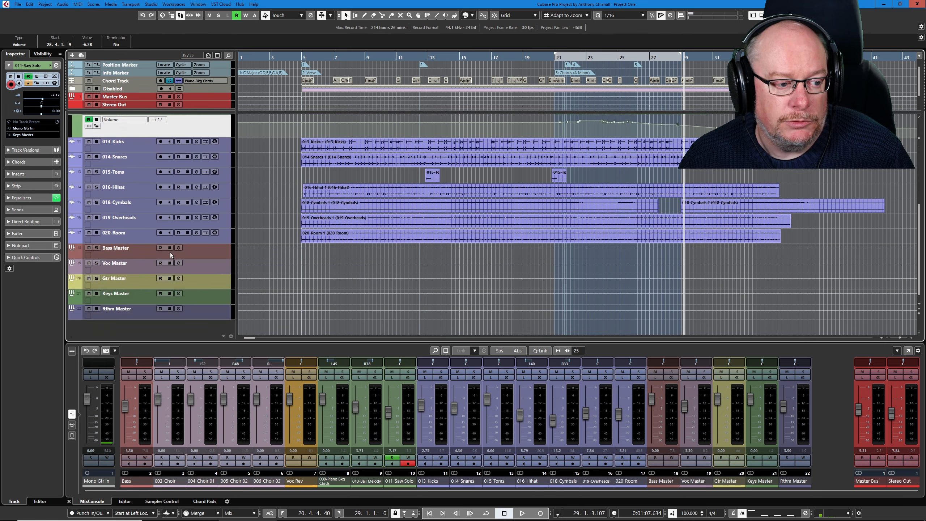
{"action": "left_click", "coordinate": [128, 268]}
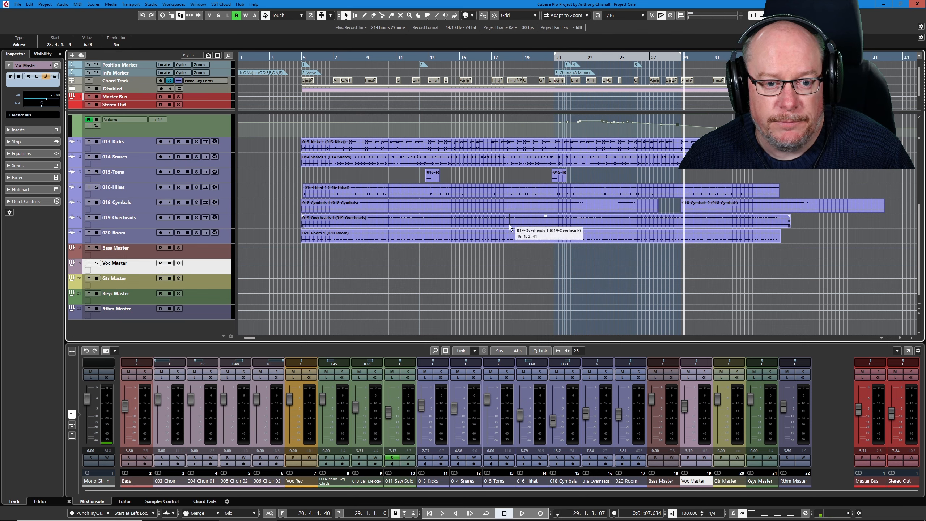
- Range-select bars 21 to 29 on the Voc Master track, enlarge the track, and lower its volume in that range to -7.86 dB
{"action": "scroll", "coordinate": [511, 223], "scroll_direction": "up", "scroll_amount": 6}
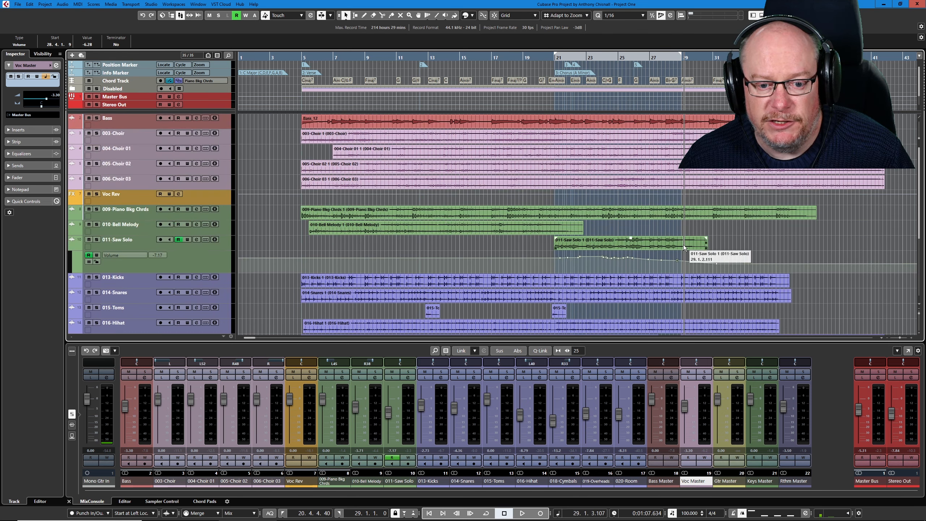
{"action": "scroll", "coordinate": [598, 218], "scroll_direction": "down", "scroll_amount": 5}
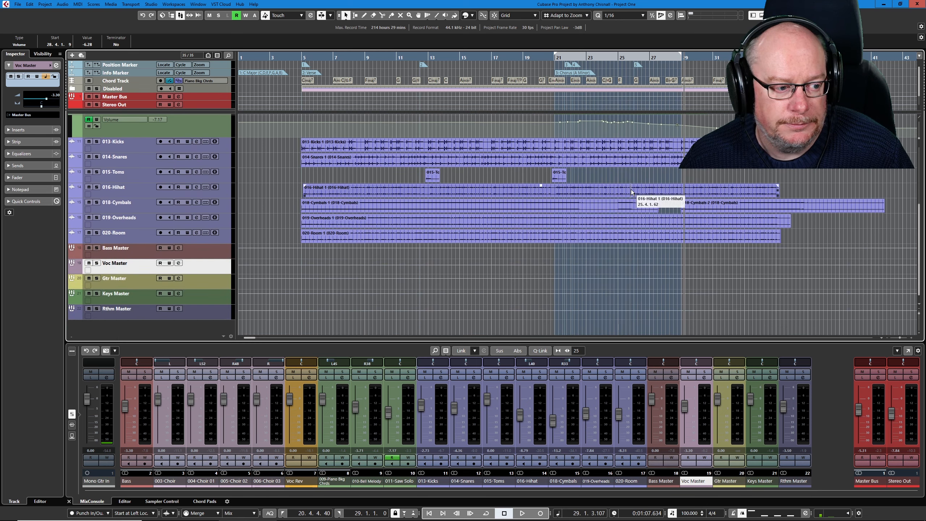
{"action": "scroll", "coordinate": [627, 267], "scroll_direction": "up", "scroll_amount": 2}
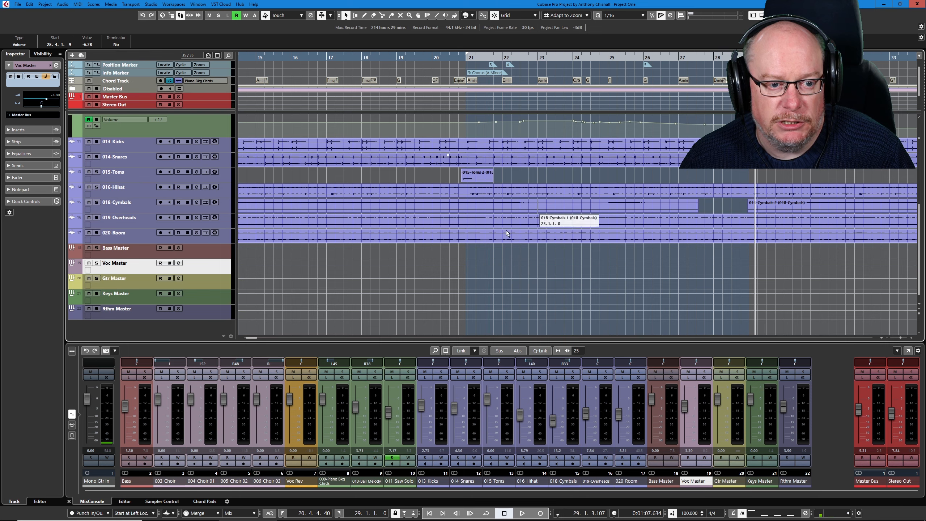
{"action": "right_click", "coordinate": [461, 270]}
{"action": "left_click", "coordinate": [473, 271]}
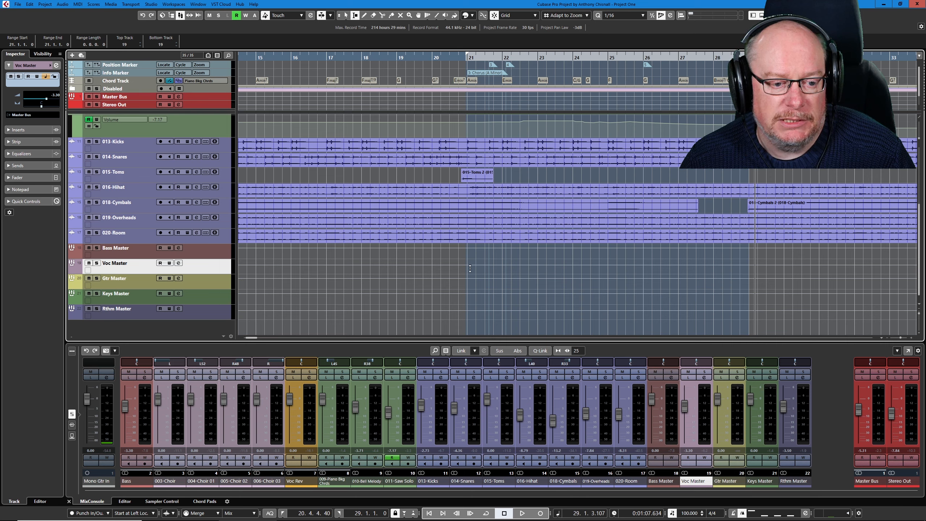
{"action": "left_click_drag", "start_coordinate": [472, 269], "coordinate": [728, 262]}
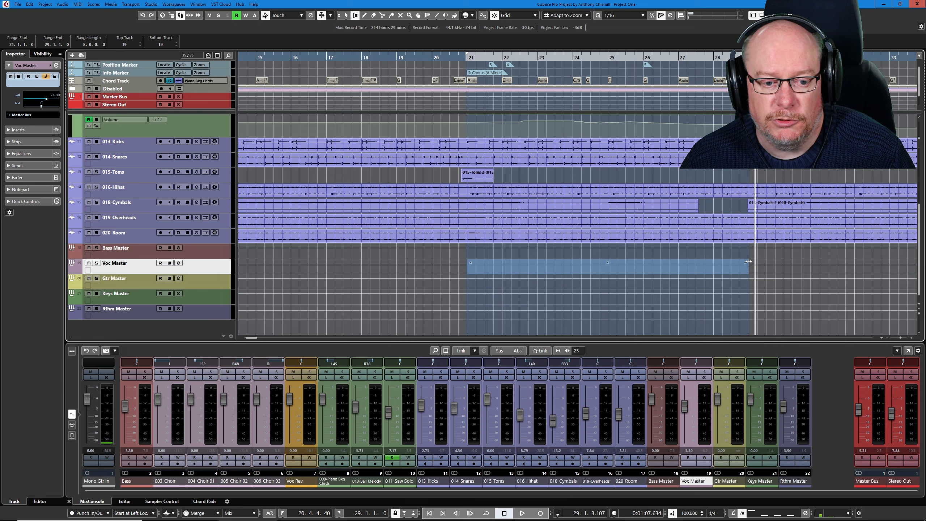
{"action": "left_click_drag", "start_coordinate": [218, 273], "coordinate": [214, 301]}
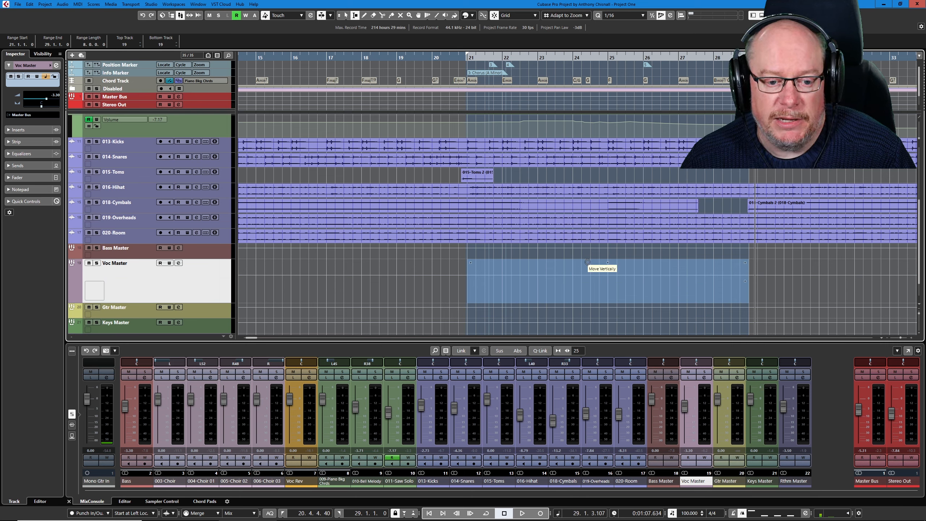
{"action": "left_click_drag", "start_coordinate": [587, 262], "coordinate": [588, 272]}
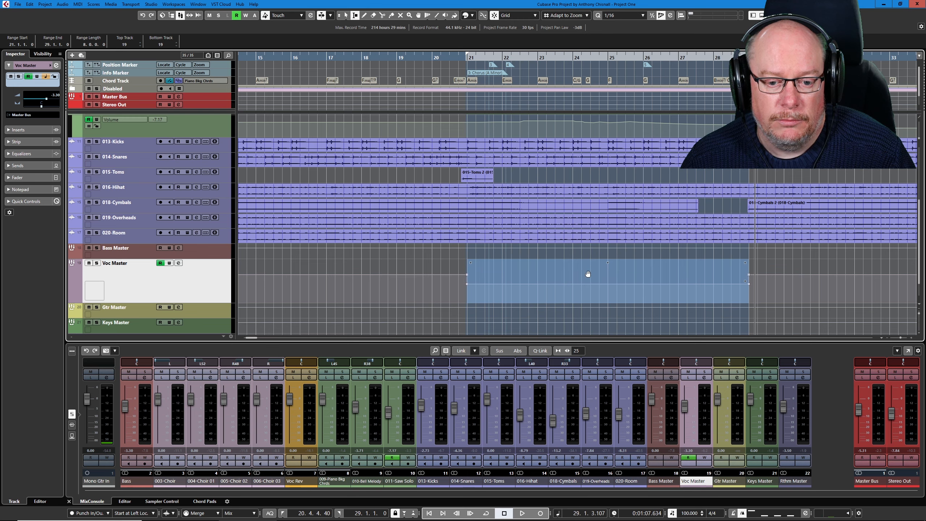
- Play back the transition into the chorus, raise the Stereo Out fader to -4.82 dB, and stop playback
{"action": "left_click", "coordinate": [362, 58]}
{"action": "key", "text": "space"}
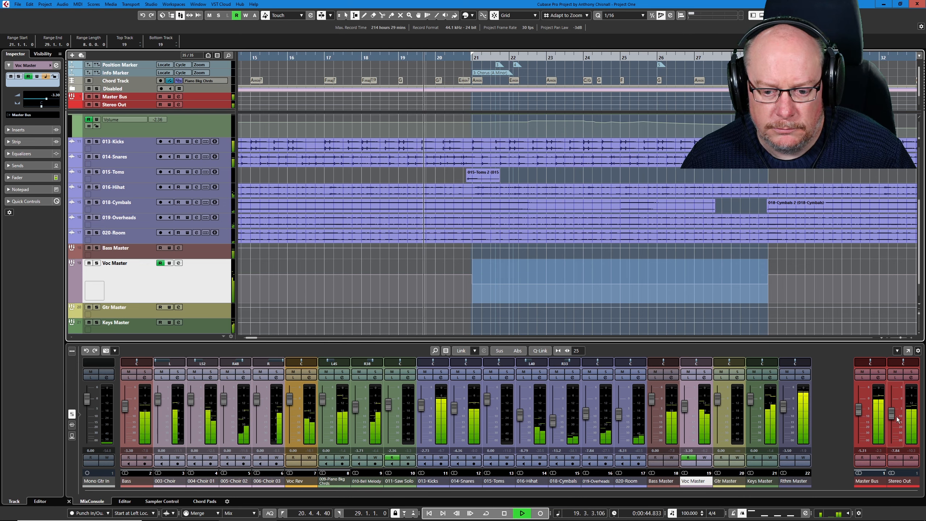
{"action": "left_click_drag", "start_coordinate": [896, 417], "coordinate": [892, 412]}
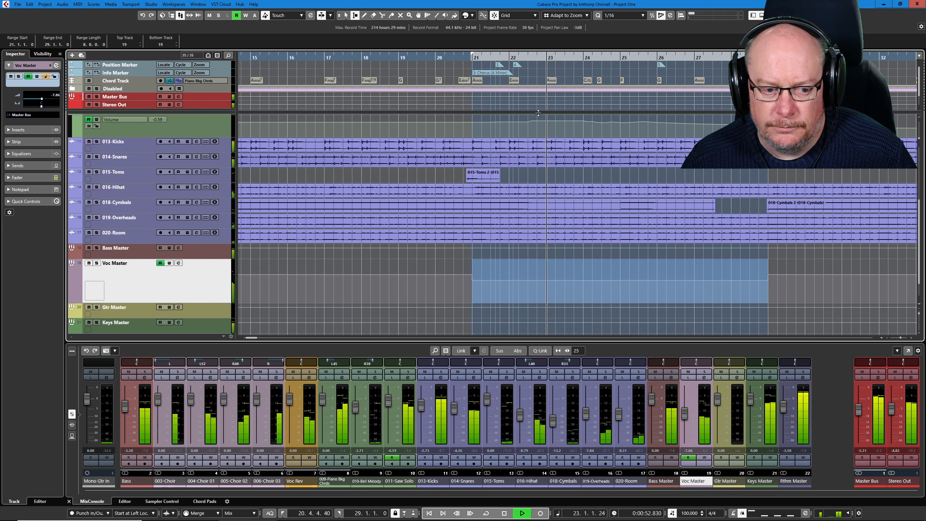
{"action": "left_click", "coordinate": [399, 61]}
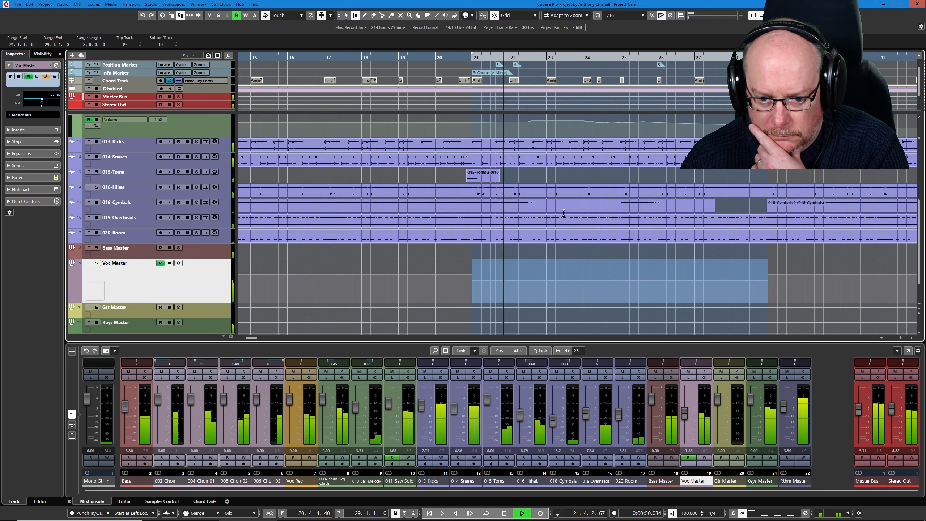
{"action": "left_click", "coordinate": [504, 513]}
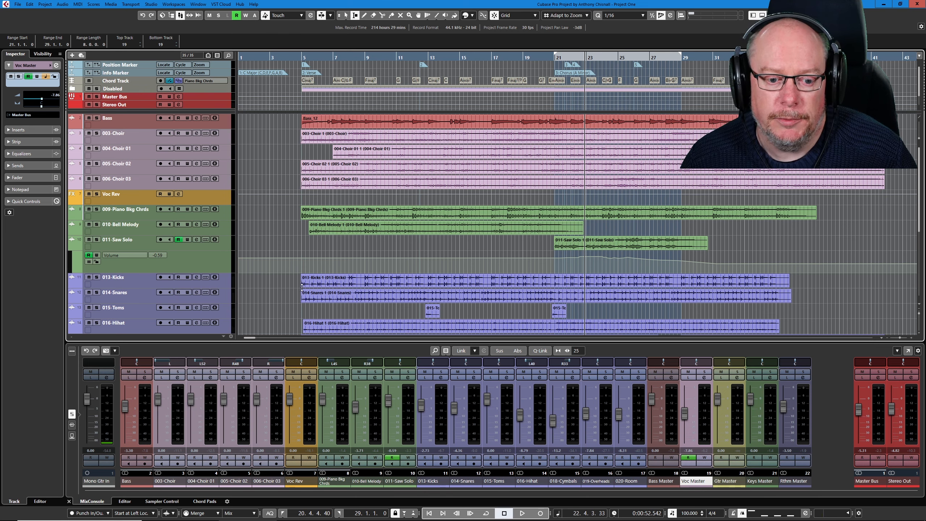
- Open the Stereo Out channel settings and move SuperVision from the first to the third insert slot
{"action": "left_click", "coordinate": [911, 377]}
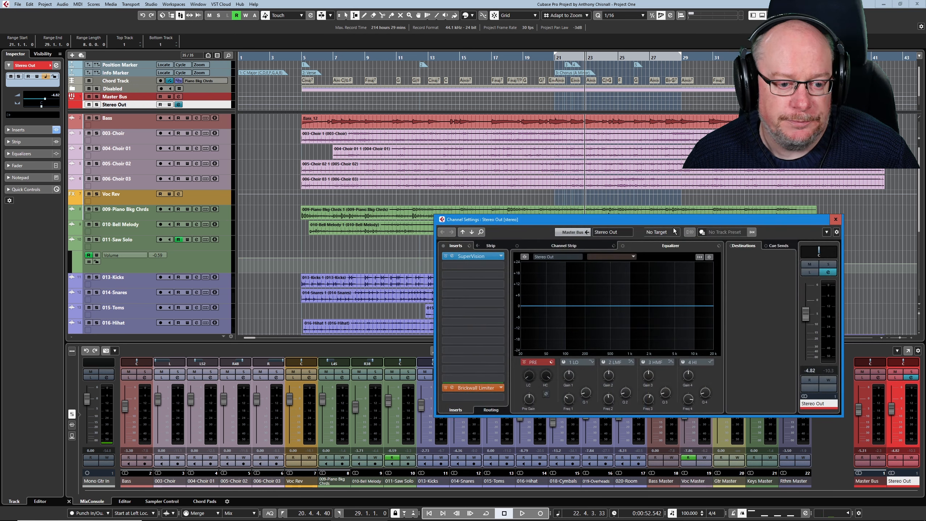
{"action": "left_click_drag", "start_coordinate": [676, 219], "coordinate": [531, 159]}
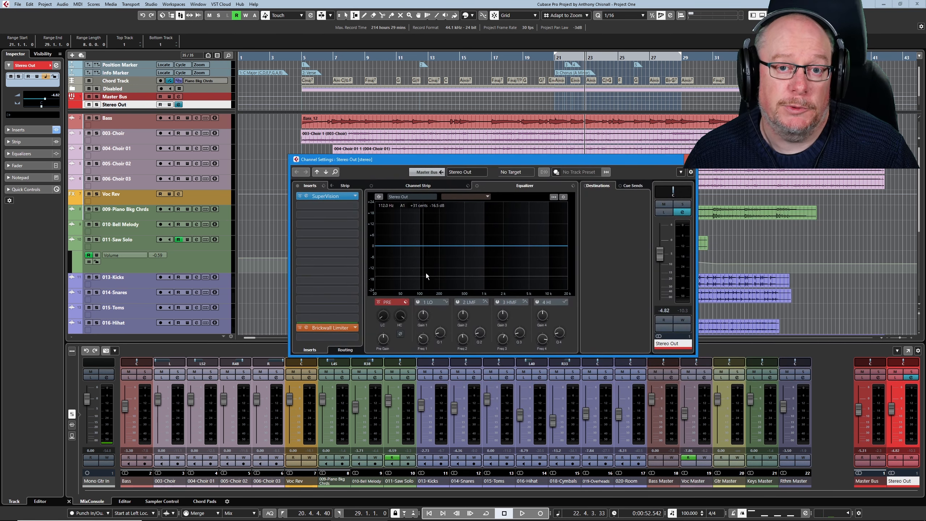
{"action": "left_click_drag", "start_coordinate": [327, 198], "coordinate": [330, 215]}
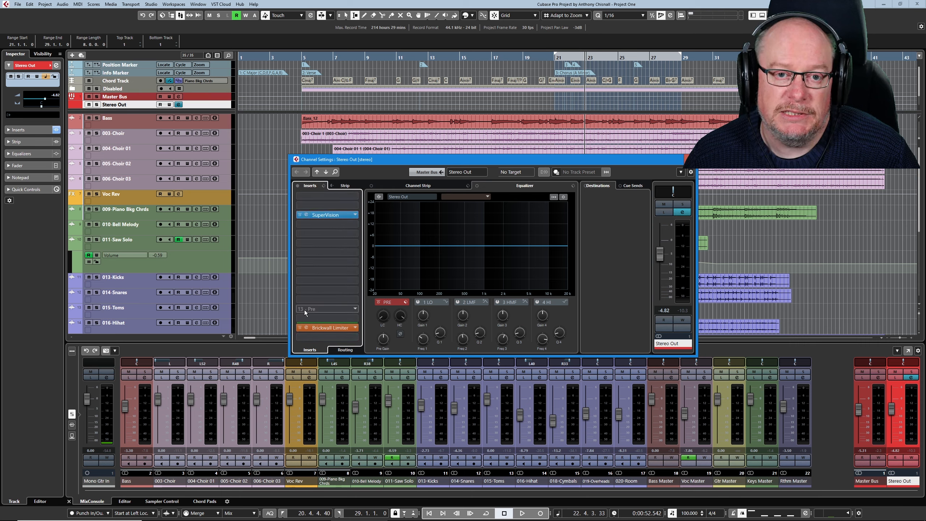
- Add the Steinberg Limiter to Stereo Out's second insert slot ahead of SuperVision and close the channel settings
{"action": "left_click", "coordinate": [356, 206]}
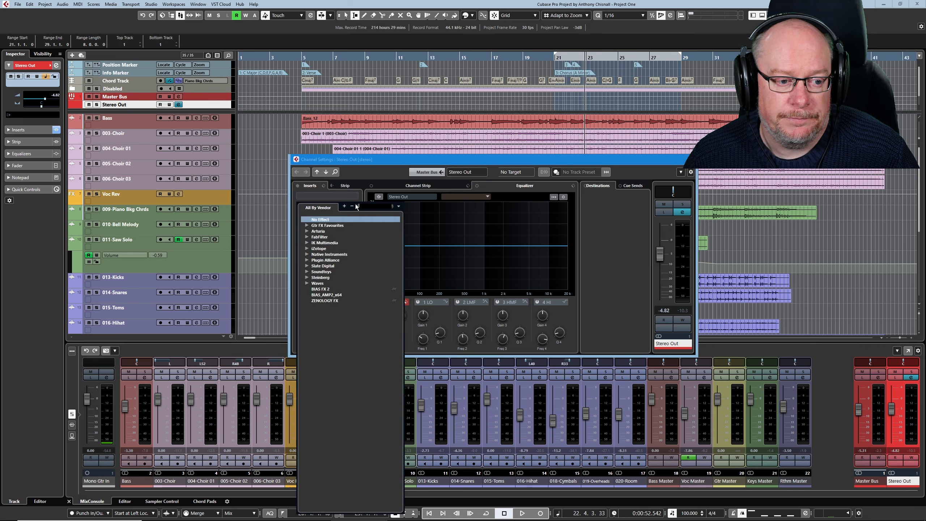
{"action": "left_click", "coordinate": [307, 277]}
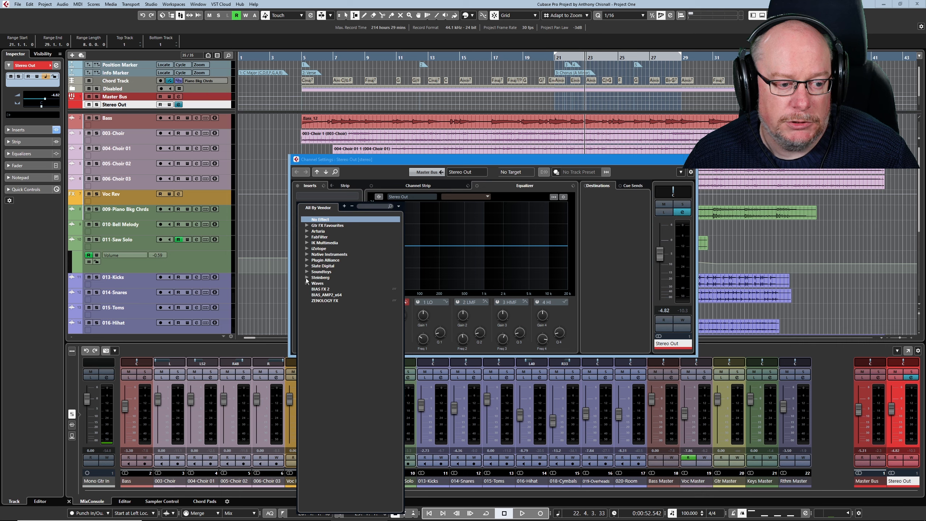
{"action": "left_click", "coordinate": [327, 416]}
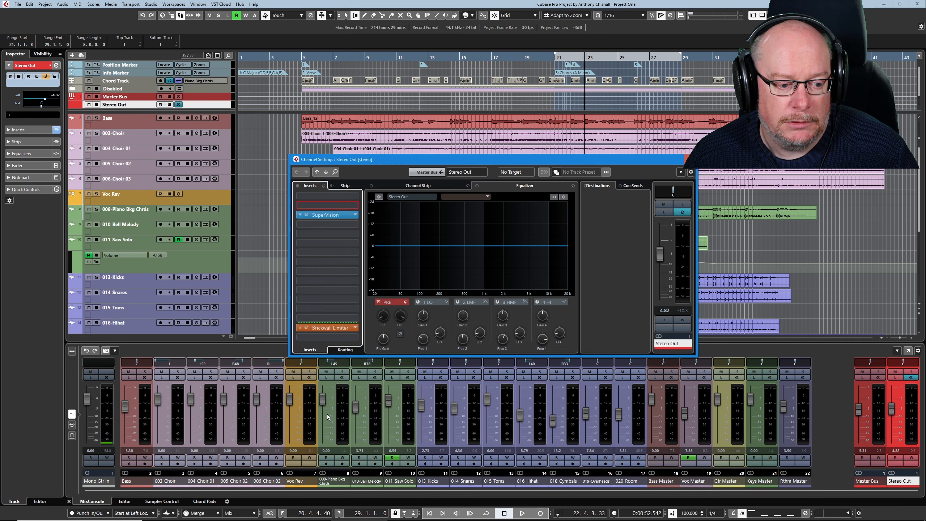
{"action": "left_click_drag", "start_coordinate": [291, 214], "coordinate": [241, 209]}
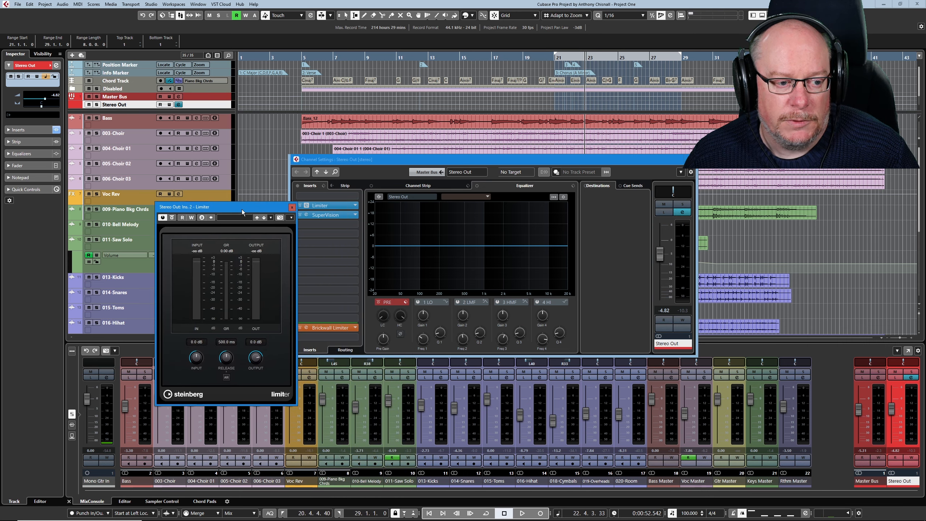
{"action": "left_click_drag", "start_coordinate": [418, 161], "coordinate": [427, 165]}
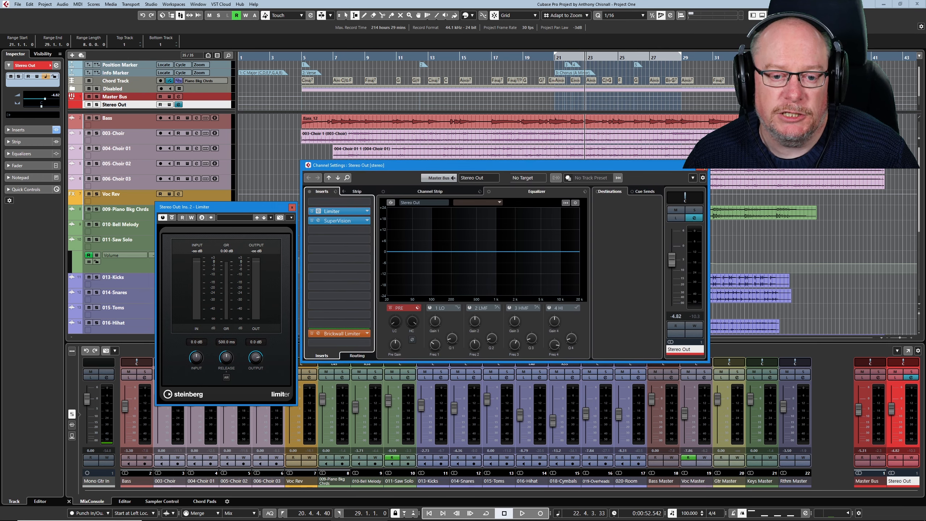
{"action": "left_click", "coordinate": [700, 167]}
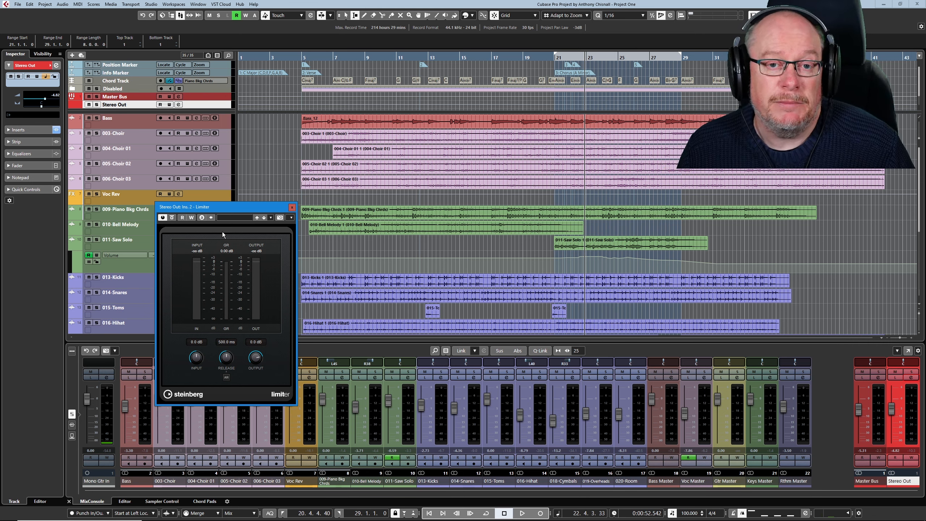
- Open Stereo Out's SuperVision loudness meter and place its window beside the Limiter
{"action": "left_click", "coordinate": [911, 377]}
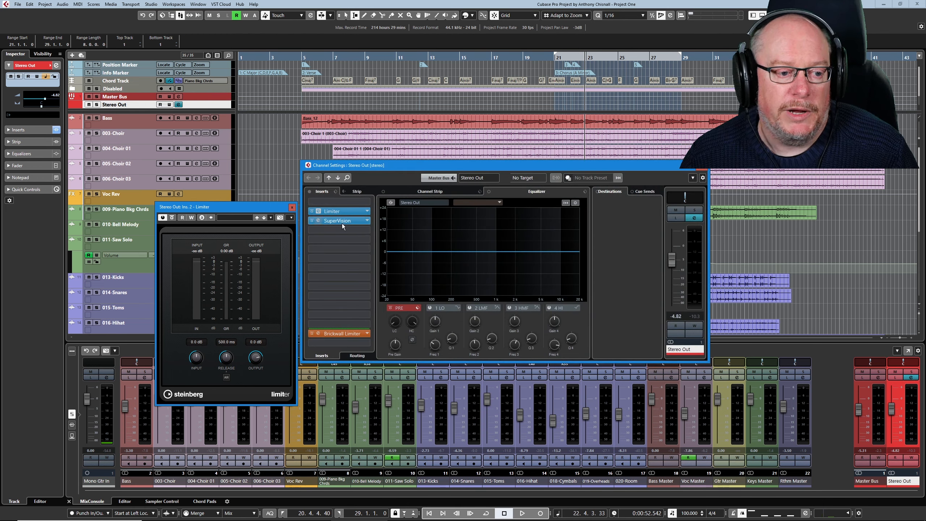
{"action": "left_click", "coordinate": [341, 220]}
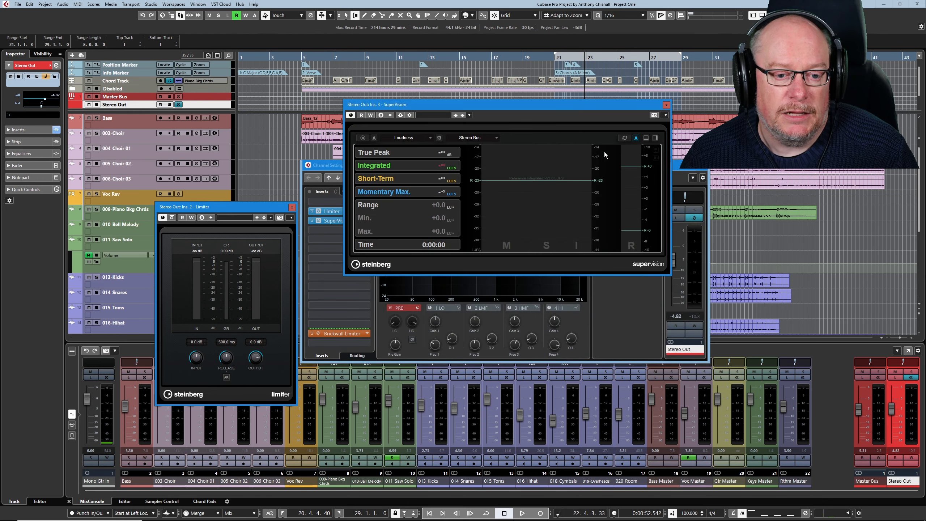
{"action": "left_click", "coordinate": [702, 170]}
{"action": "left_click_drag", "start_coordinate": [591, 106], "coordinate": [542, 223]}
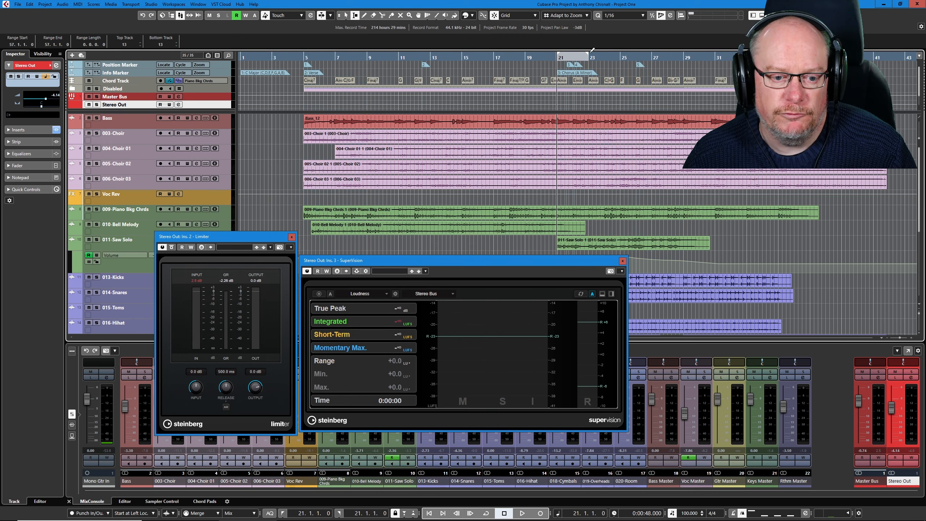
- Lower the Stereo Out fader to -22.1 dB and play bars 21 to 23 in cycle to check the chorus loudness
{"action": "key", "text": "KP_Divide"}
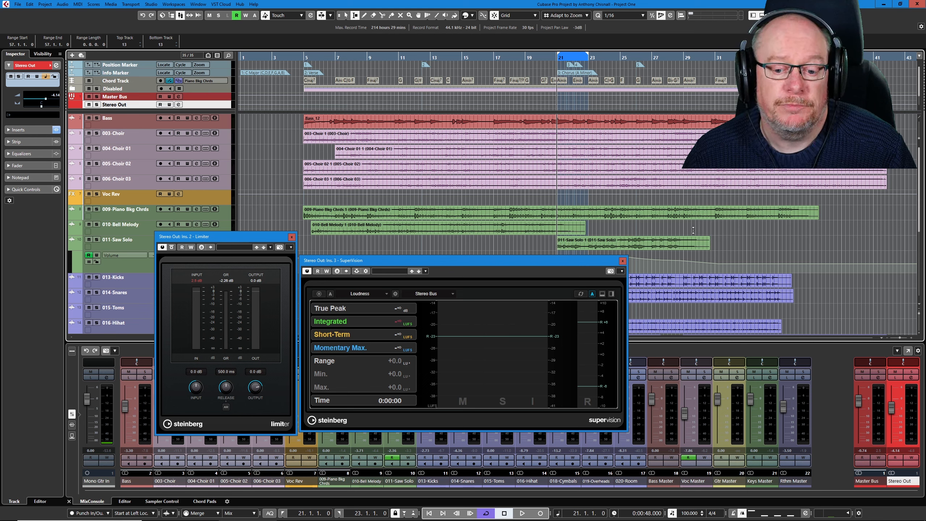
{"action": "left_click_drag", "start_coordinate": [892, 412], "coordinate": [893, 423]}
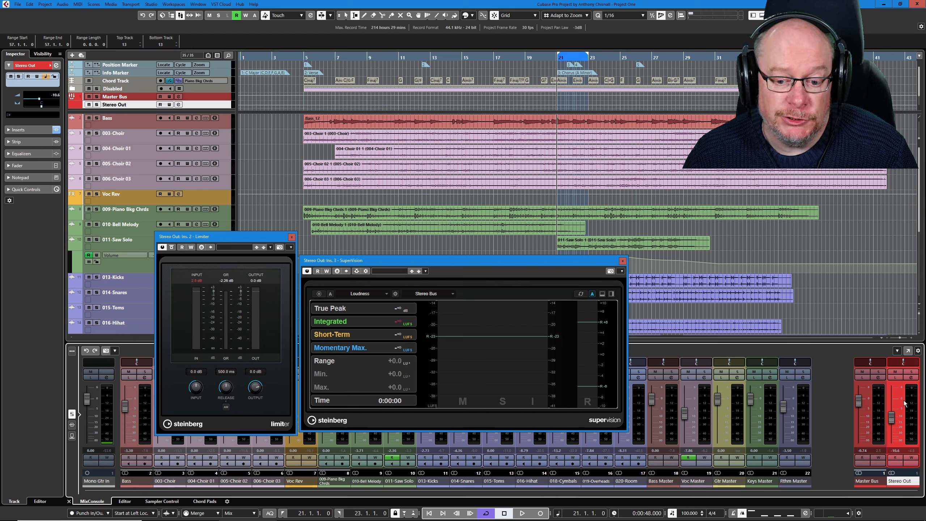
{"action": "left_click_drag", "start_coordinate": [895, 420], "coordinate": [900, 432]}
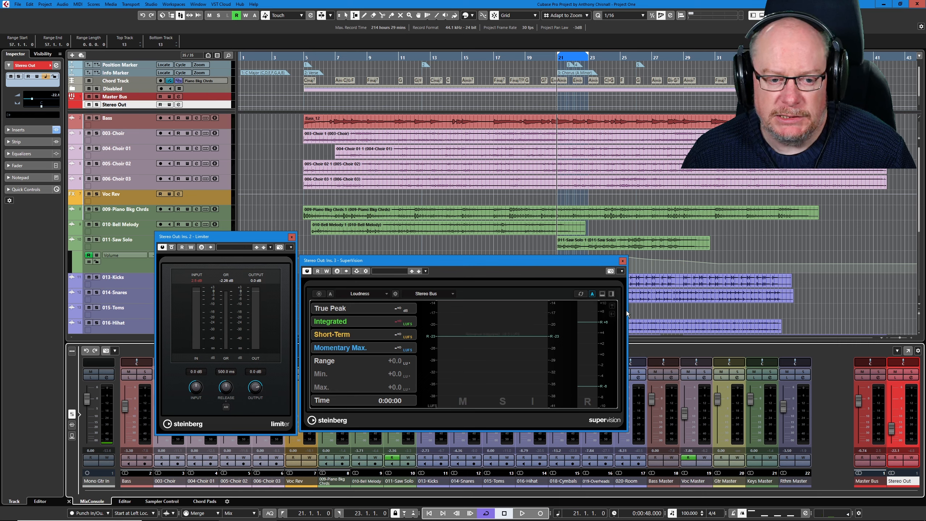
{"action": "key", "text": "space"}
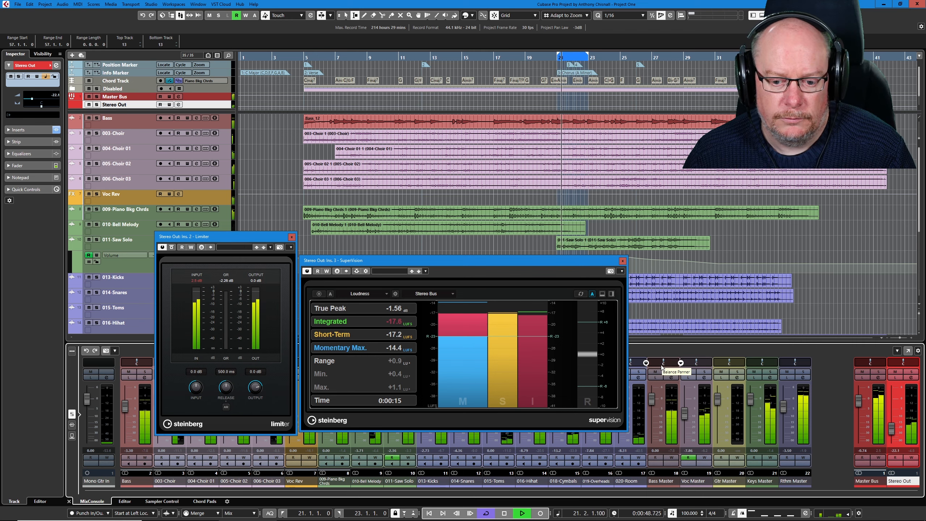
{"action": "key", "text": "space"}
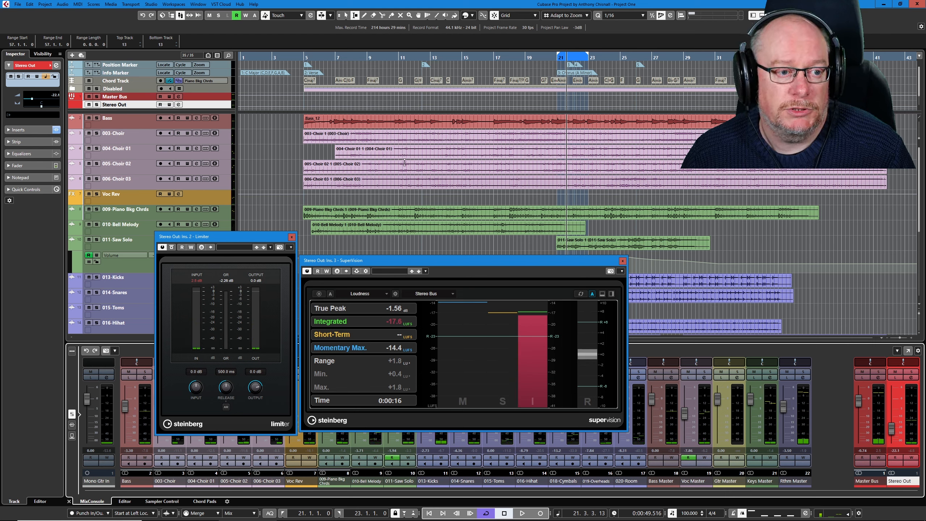
- Set the locators to bars 5 and 10, then reset SuperVision and measure the song's loudness with cycle off
{"action": "left_click_drag", "start_coordinate": [306, 57], "coordinate": [385, 56]}
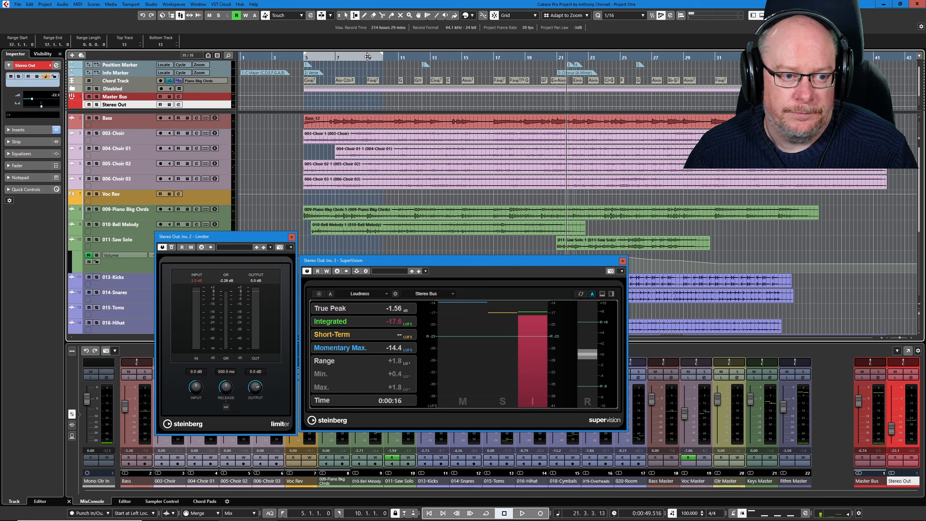
{"action": "left_click", "coordinate": [581, 294]}
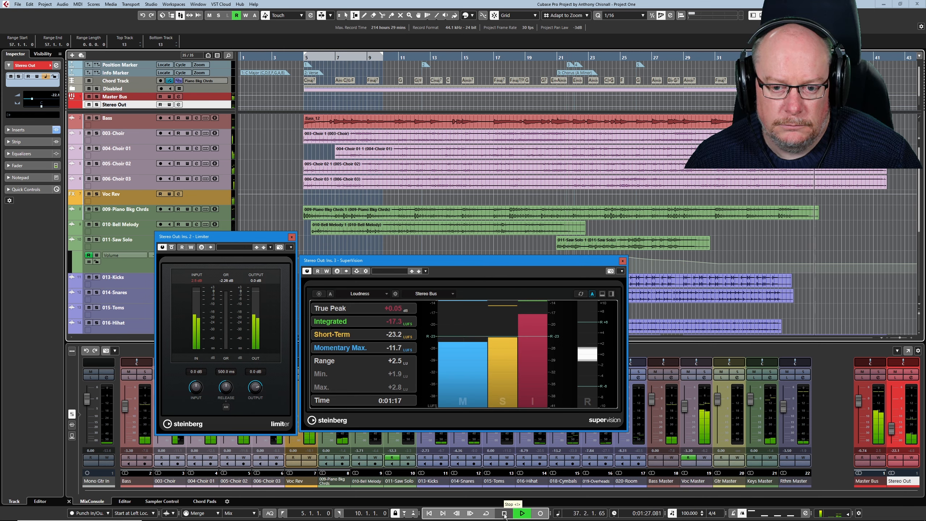
{"action": "left_click", "coordinate": [504, 514]}
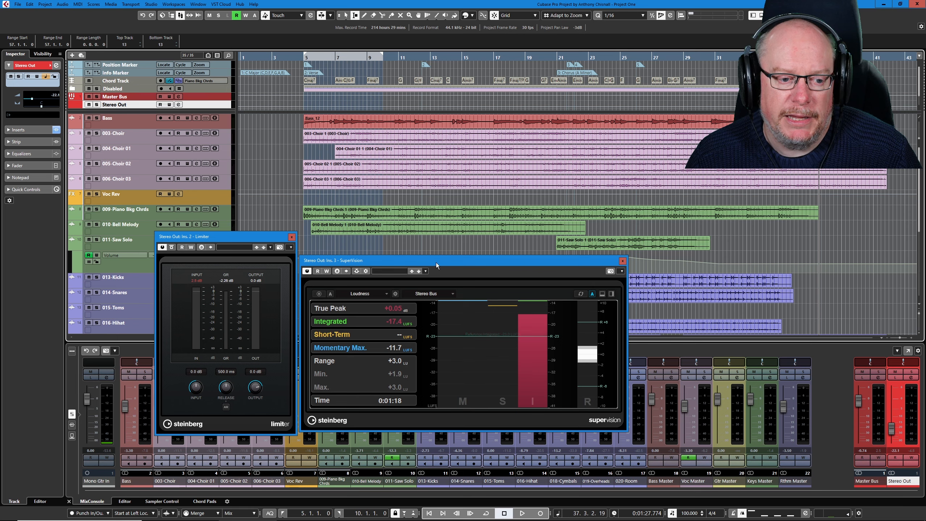
{"action": "left_click_drag", "start_coordinate": [435, 262], "coordinate": [626, 229]}
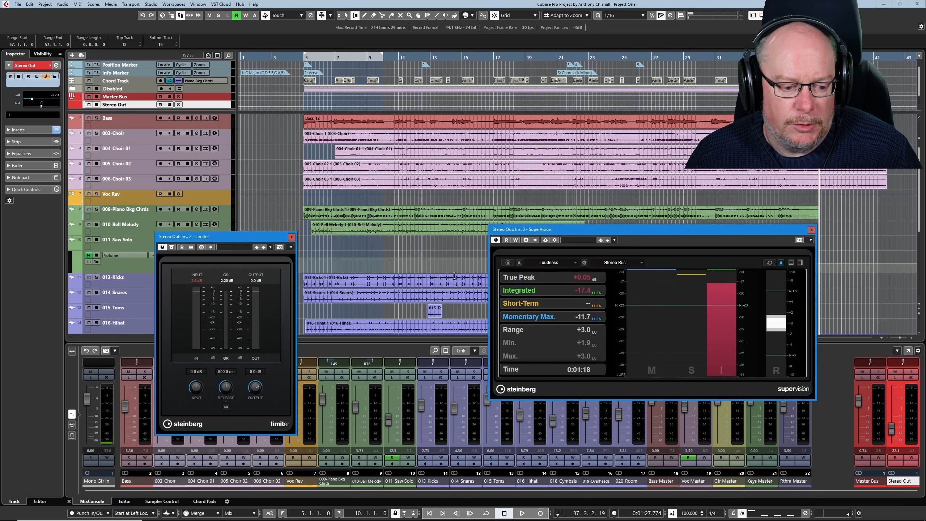
- Set the Limiter's input to 3.6 dB and output to -0.3 dB, then play the song to measure its loudness in SuperVision
{"action": "left_click", "coordinate": [422, 408]}
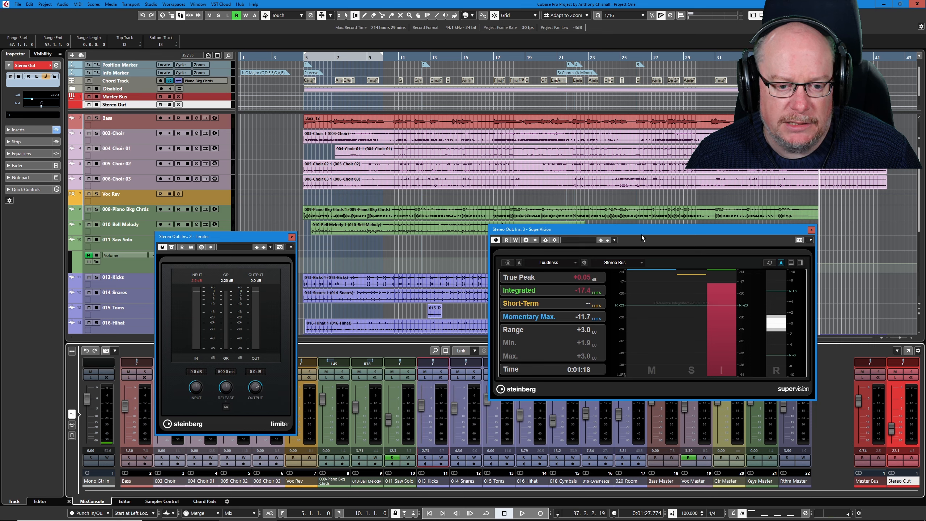
{"action": "left_click_drag", "start_coordinate": [641, 229], "coordinate": [451, 248]}
{"action": "scroll", "coordinate": [197, 387], "scroll_direction": "up", "scroll_amount": 4}
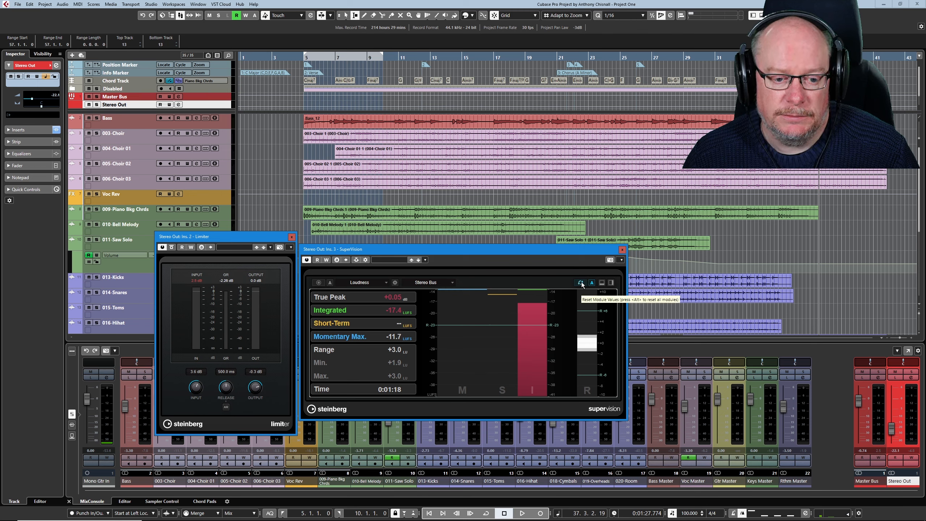
{"action": "key", "text": "space"}
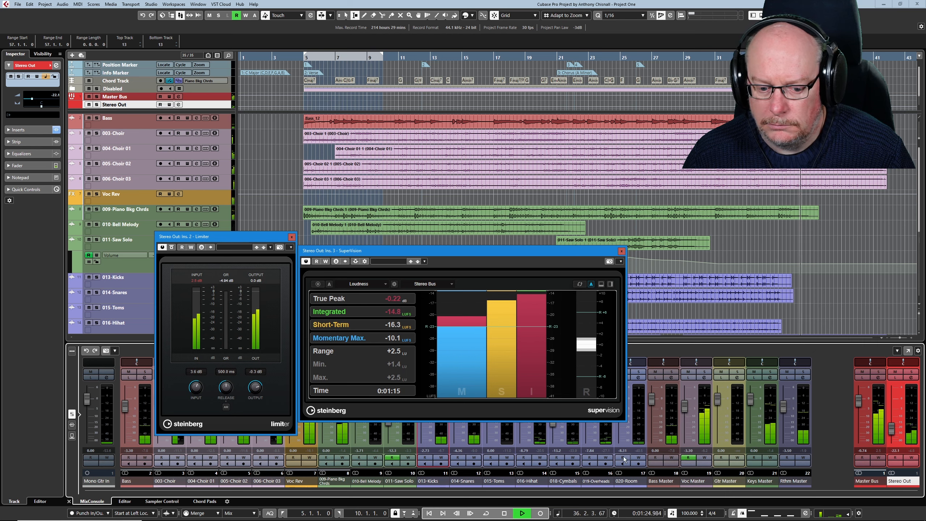
{"action": "left_click", "coordinate": [517, 510]}
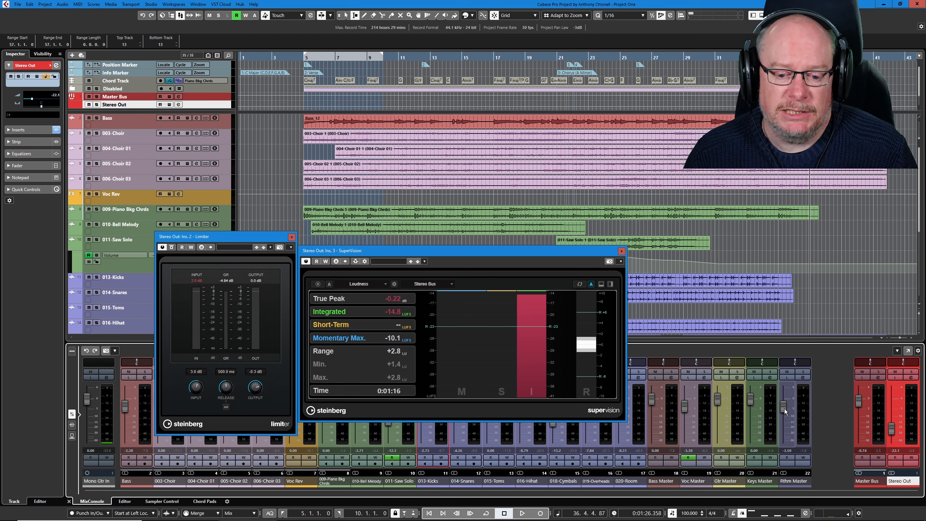
- Lower the Rthm Master fader to -4.59 dB and raise the Limiter's input to 4.1 dB, then close both plug-in windows
{"action": "left_click_drag", "start_coordinate": [784, 407], "coordinate": [784, 412]}
{"action": "left_click", "coordinate": [197, 392]}
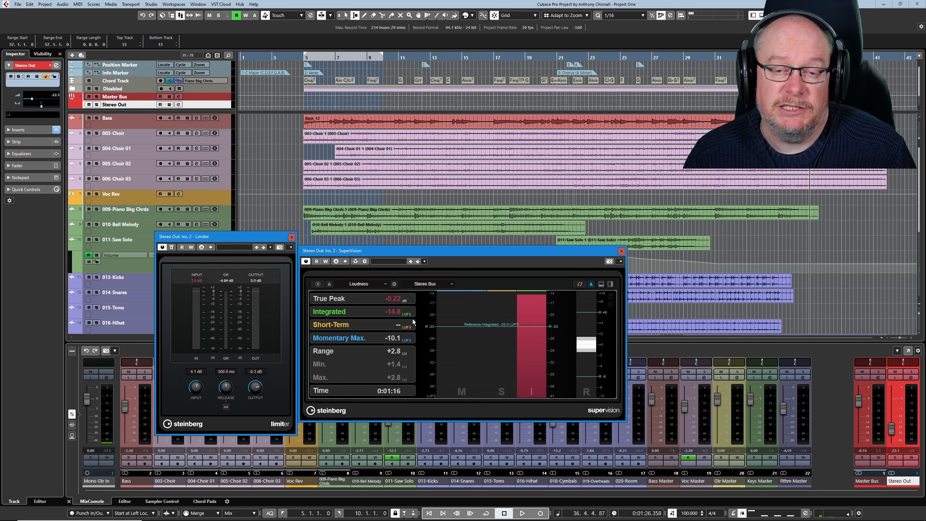
{"action": "left_click", "coordinate": [621, 251]}
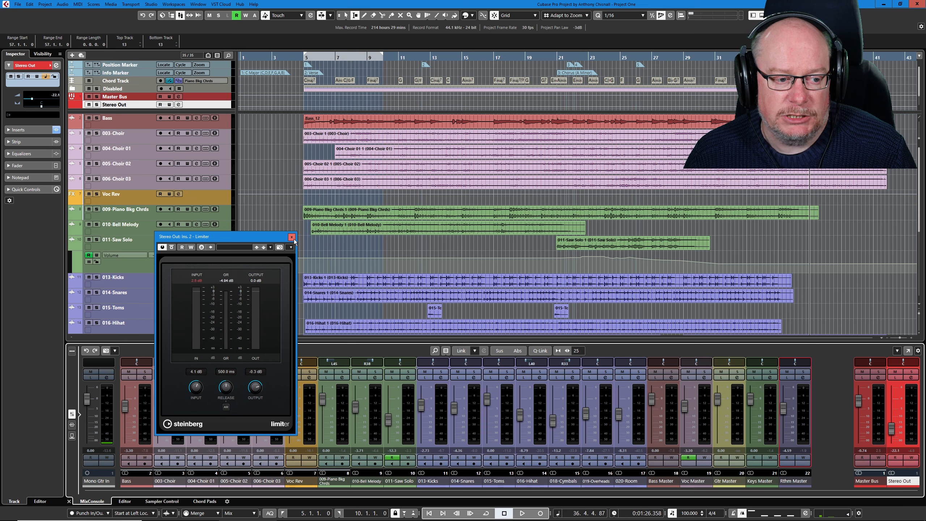
{"action": "left_click", "coordinate": [291, 237]}
- Trim the ends of the four choir events to 37.3.1.0 and play the ending from about bar 34
{"action": "scroll", "coordinate": [715, 179], "scroll_direction": "right", "scroll_amount": 8}
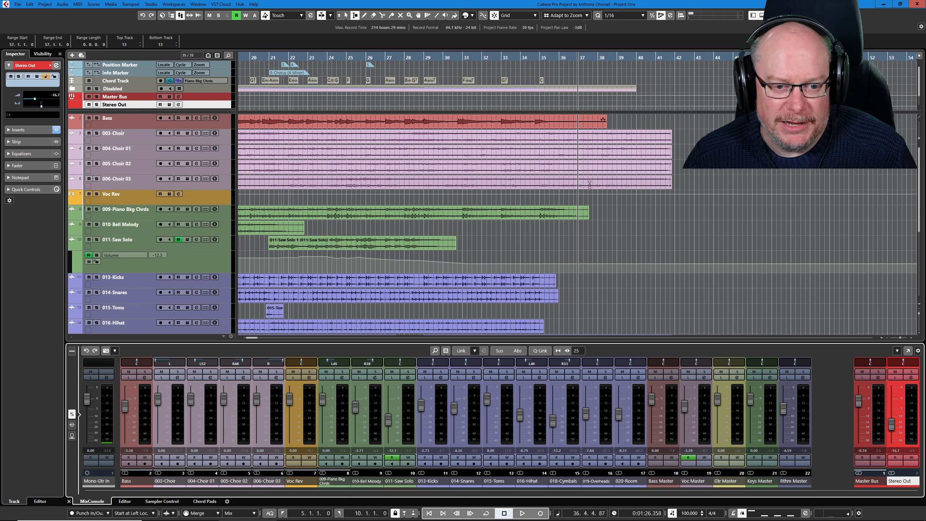
{"action": "key", "text": "1"}
{"action": "left_click", "coordinate": [632, 175]}
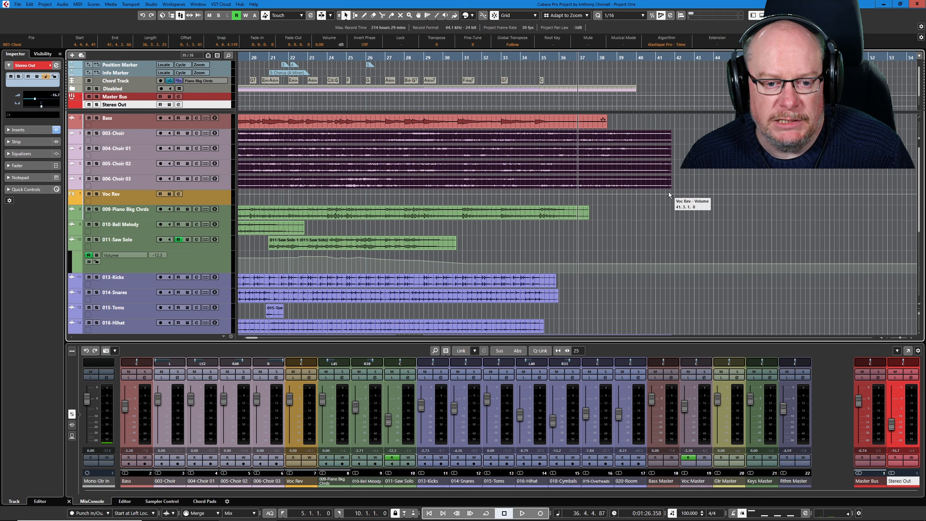
{"action": "left_click_drag", "start_coordinate": [670, 192], "coordinate": [587, 194]}
{"action": "left_click", "coordinate": [532, 57]}
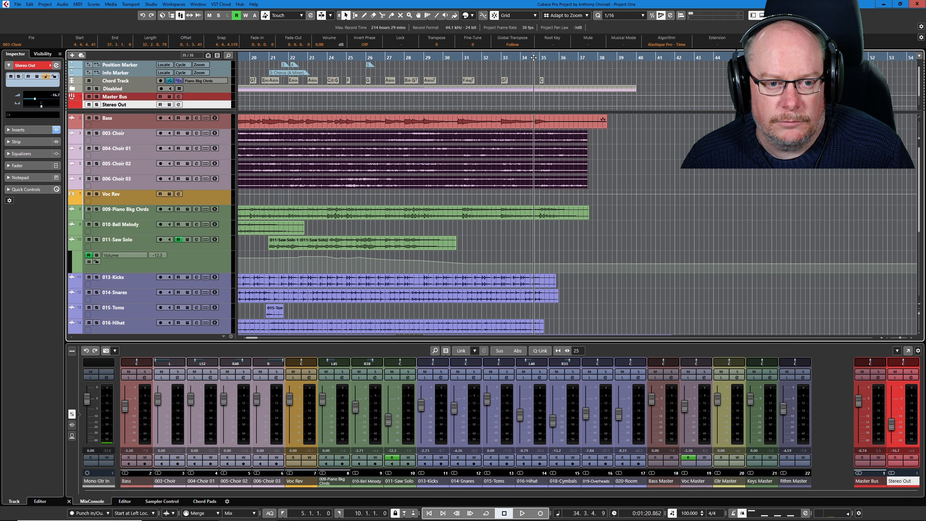
{"action": "key", "text": "space"}
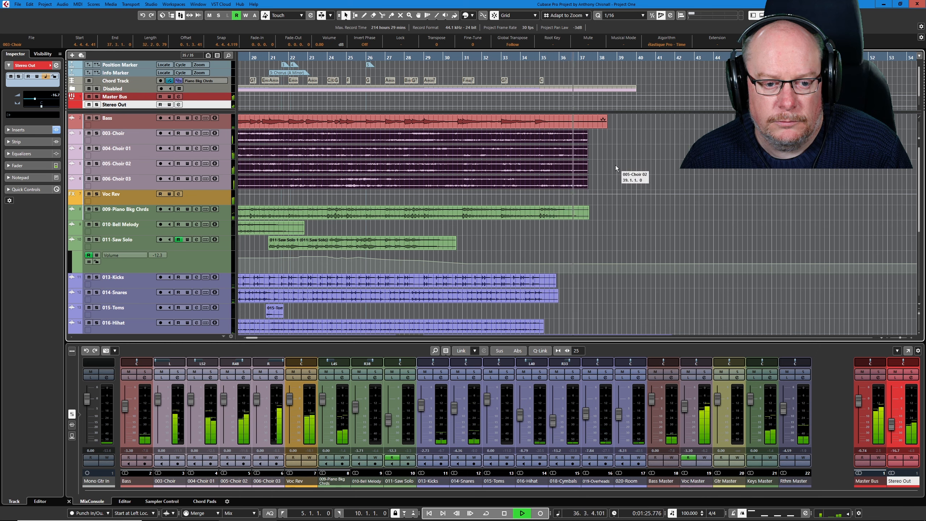
{"action": "key", "text": "space"}
- Add a fade-out starting at about bar 35 to the selected choir events and play the ending
{"action": "left_click_drag", "start_coordinate": [587, 131], "coordinate": [545, 138]}
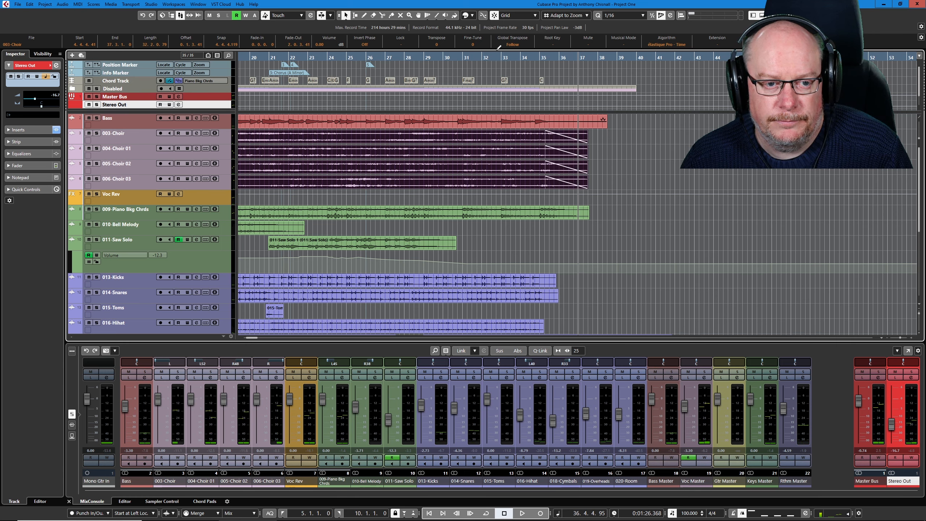
{"action": "double_click", "coordinate": [535, 59]}
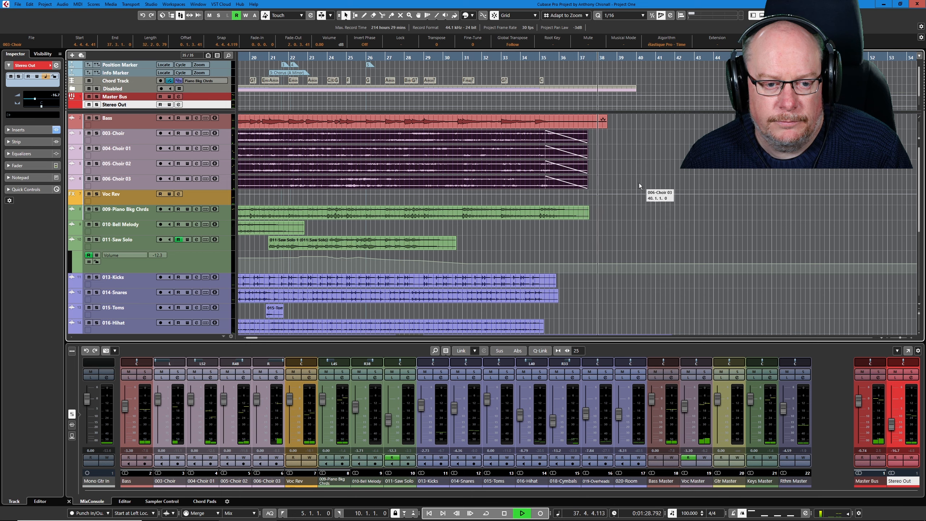
{"action": "key", "text": "space"}
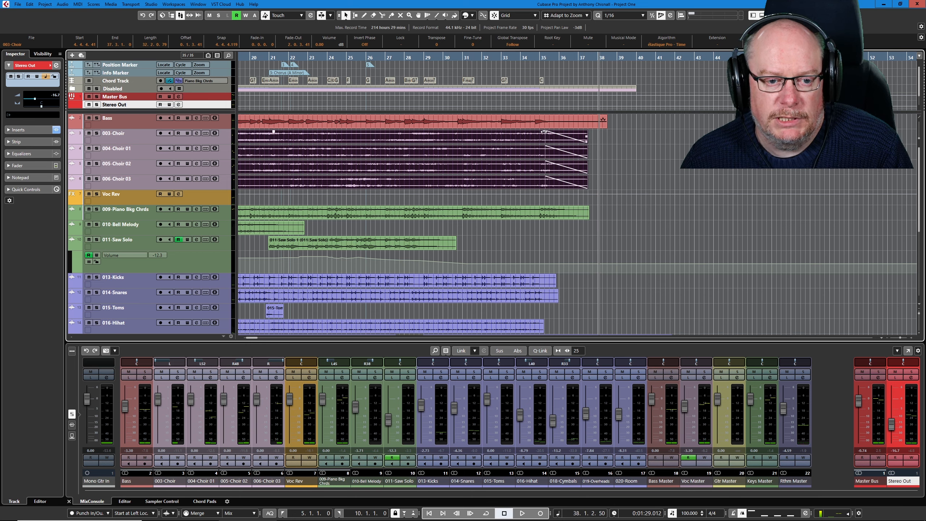
- Trim the choir events' ends to 37.1.1.0 and adjust their fade-out length to 2.2.0.78 while checking the ending by ear
{"action": "left_click_drag", "start_coordinate": [543, 132], "coordinate": [533, 131]}
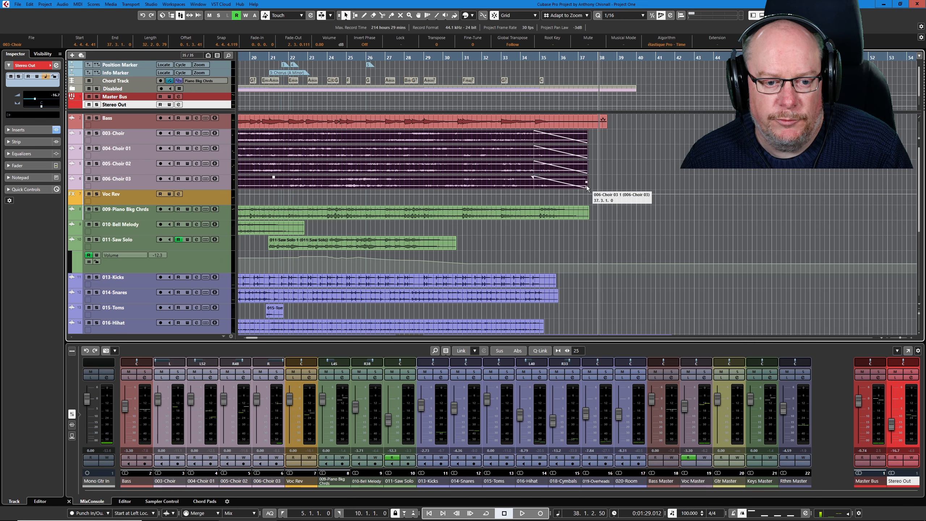
{"action": "left_click_drag", "start_coordinate": [586, 188], "coordinate": [578, 188]}
{"action": "left_click_drag", "start_coordinate": [504, 59], "coordinate": [502, 61]}
{"action": "key", "text": "space"}
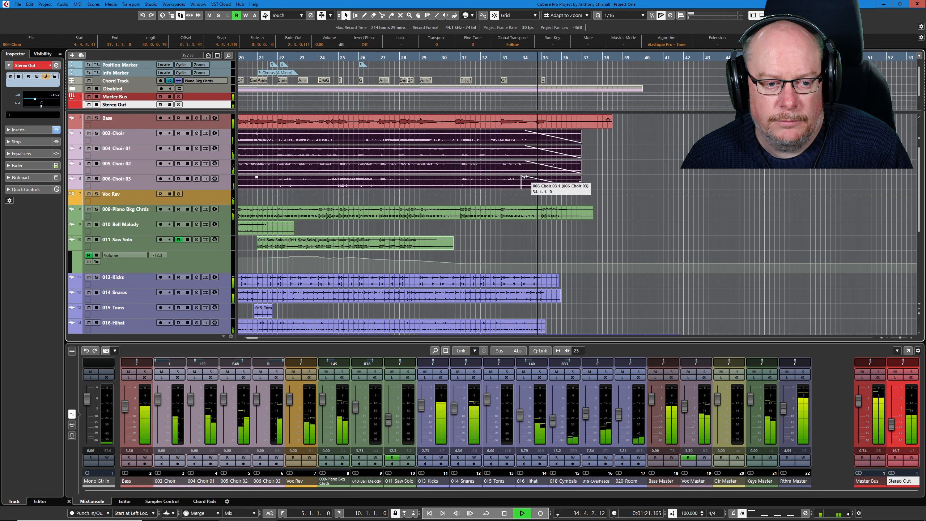
{"action": "left_click_drag", "start_coordinate": [525, 179], "coordinate": [529, 177]}
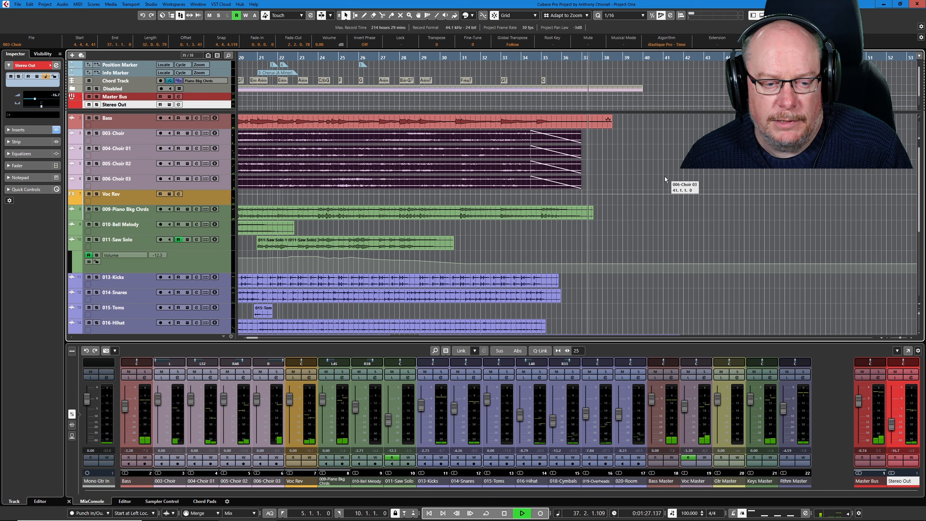
{"action": "key", "text": "space"}
- Play the song's ending until the sound dies away and set the right locator there, at 37.3.4.63
{"action": "scroll", "coordinate": [643, 179], "scroll_direction": "down", "scroll_amount": 3}
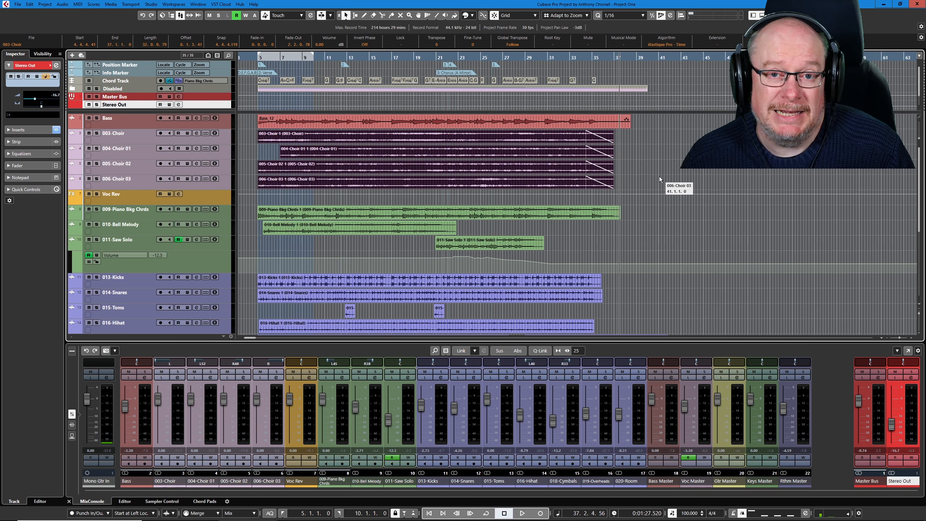
{"action": "left_click", "coordinate": [587, 57]}
{"action": "key", "text": "space"}
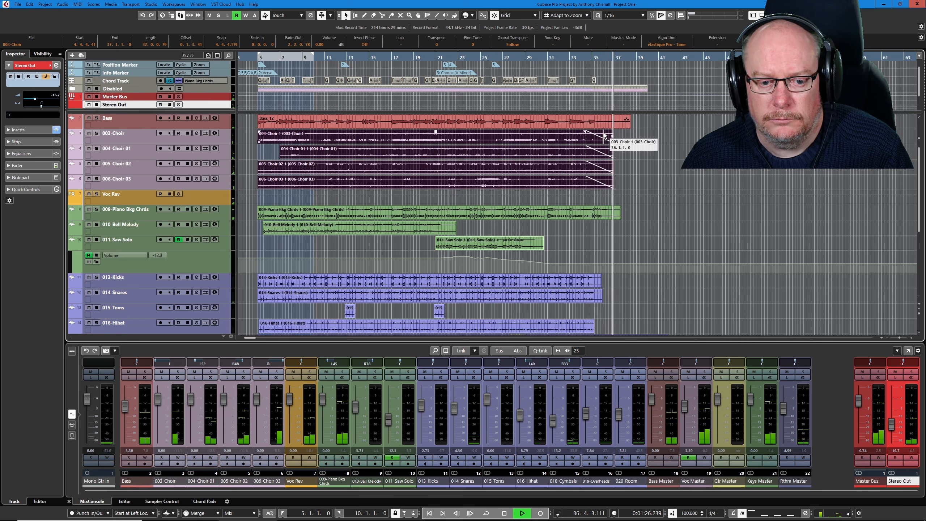
{"action": "key", "text": "space"}
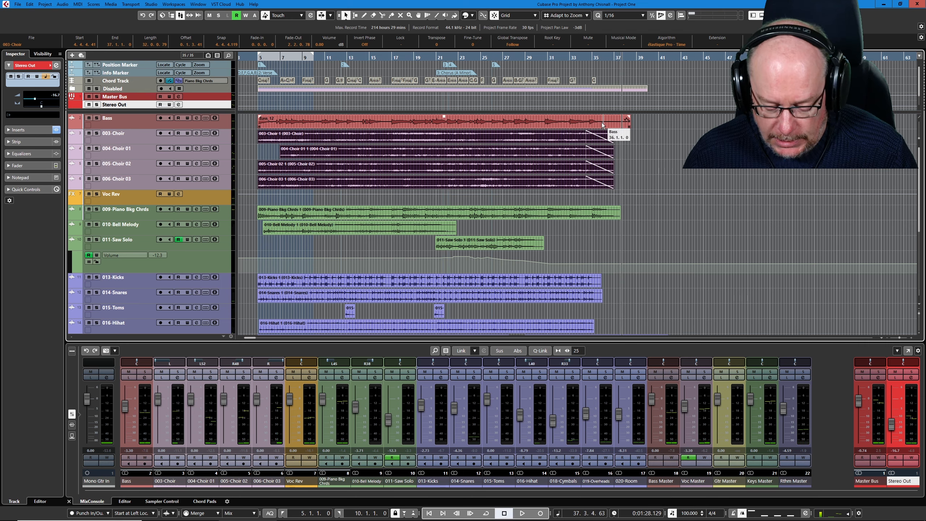
{"action": "key", "text": "ctrl+KP_2"}
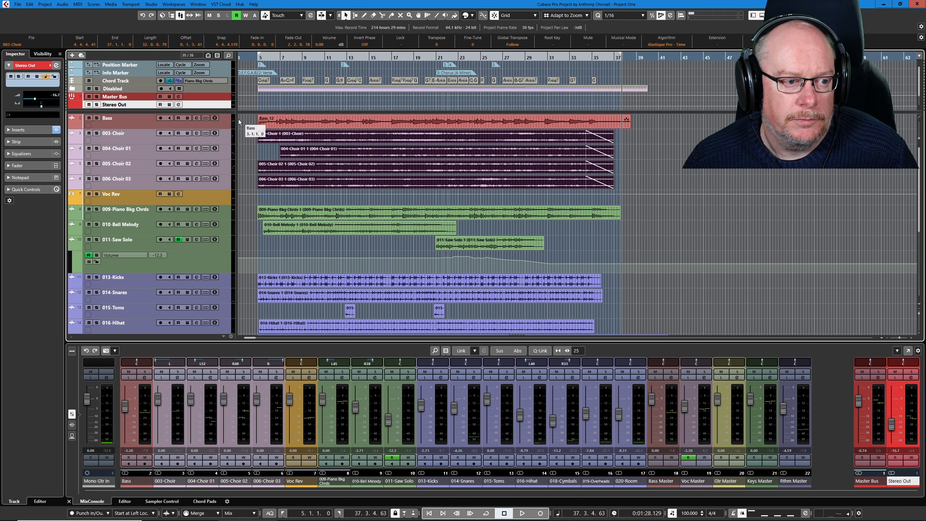
- Set the left locator to 4.4.3.88, just ahead of the first events, and play the opening to check the start point
{"action": "scroll", "coordinate": [246, 131], "scroll_direction": "up", "scroll_amount": 8}
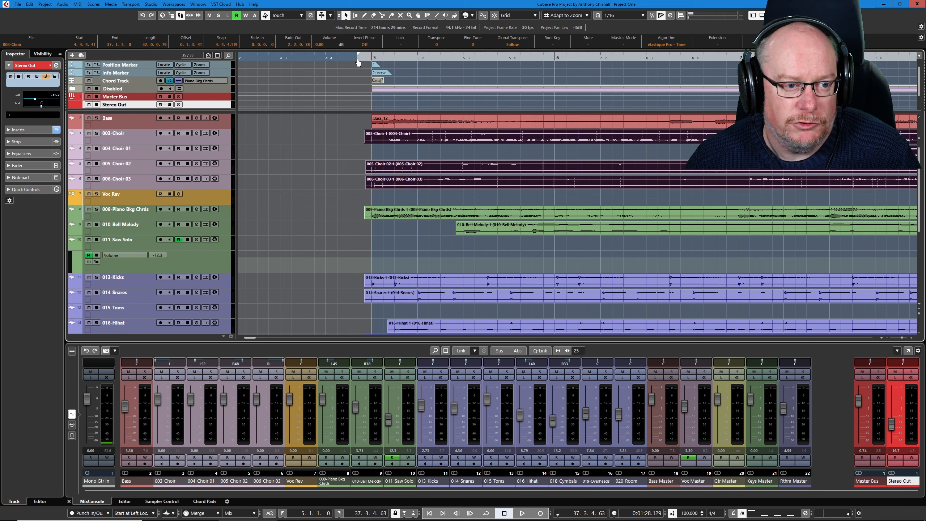
{"action": "key", "text": "KP_1"}
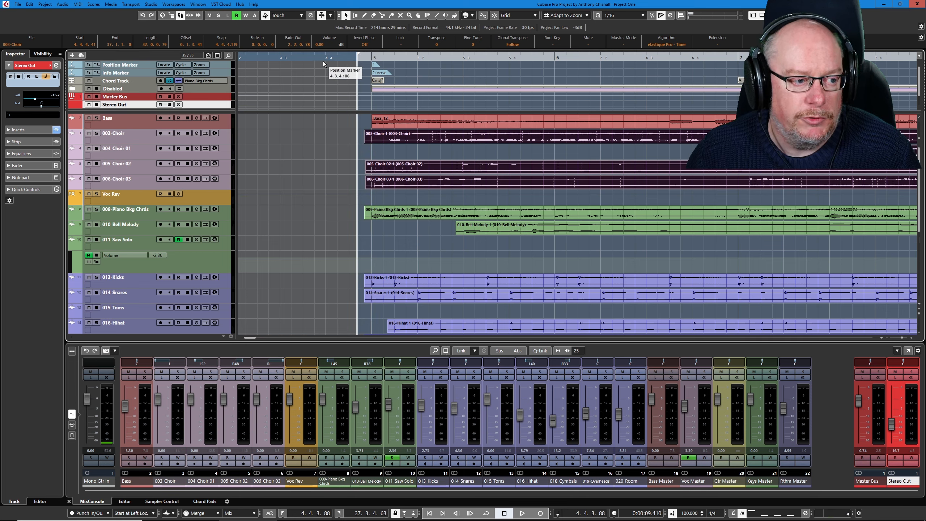
{"action": "key", "text": "space"}
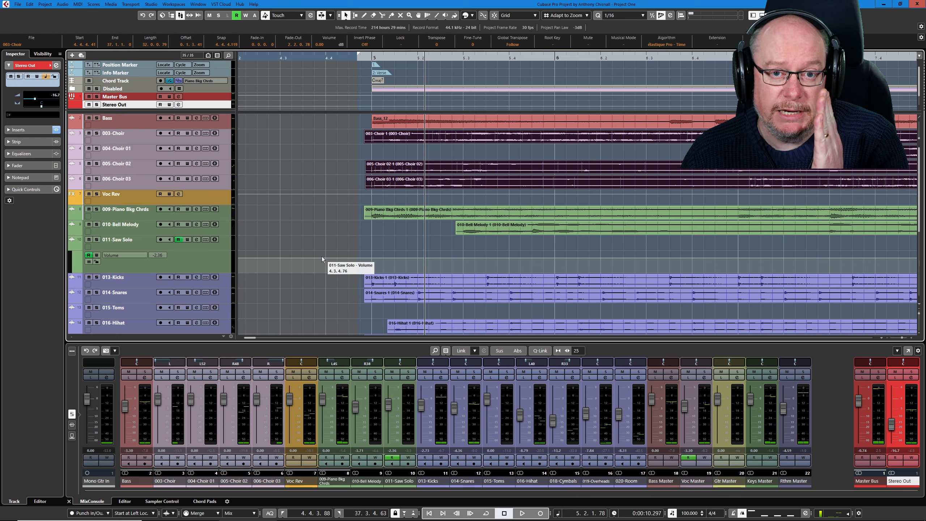
{"action": "key", "text": "space"}
{"action": "key", "text": "space"}
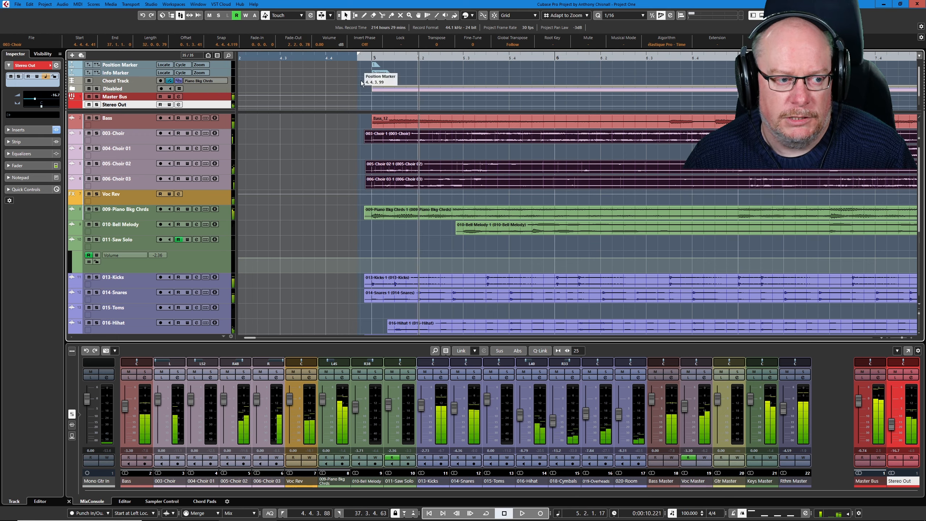
{"action": "scroll", "coordinate": [324, 180], "scroll_direction": "down", "scroll_amount": 3}
{"action": "scroll", "coordinate": [323, 179], "scroll_direction": "down", "scroll_amount": 6}
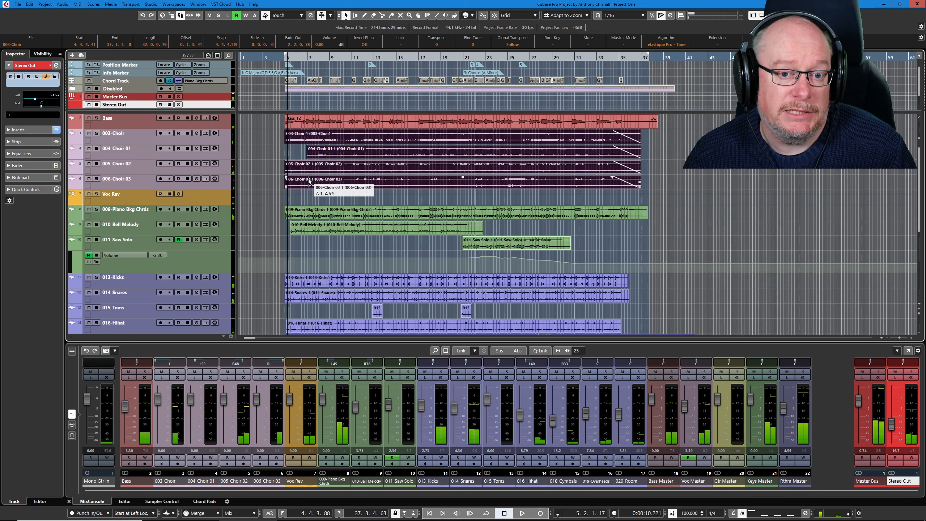
- Open the Export Audio Mixdown dialog and set its channel selection to Single with Stereo Out as the source
{"action": "left_click", "coordinate": [18, 4]}
{"action": "mouse_move", "coordinate": [51, 116]}
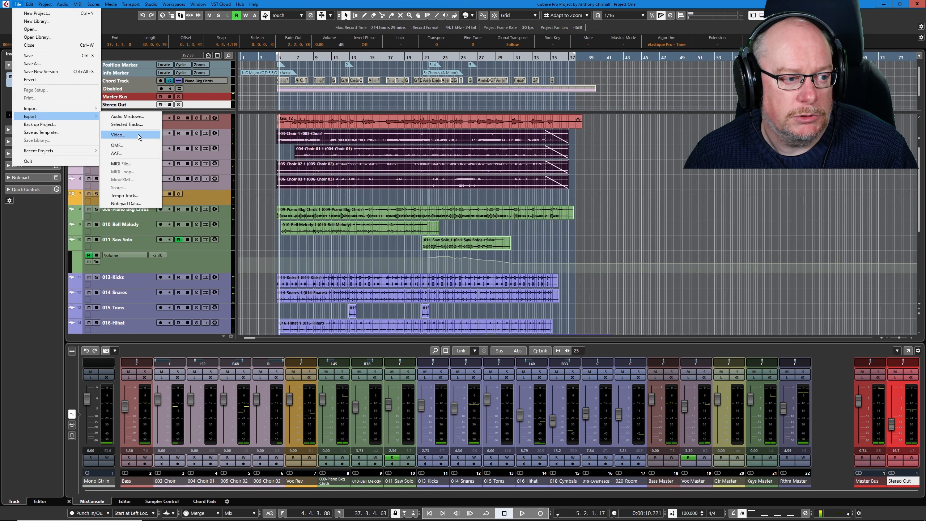
{"action": "left_click", "coordinate": [130, 117]}
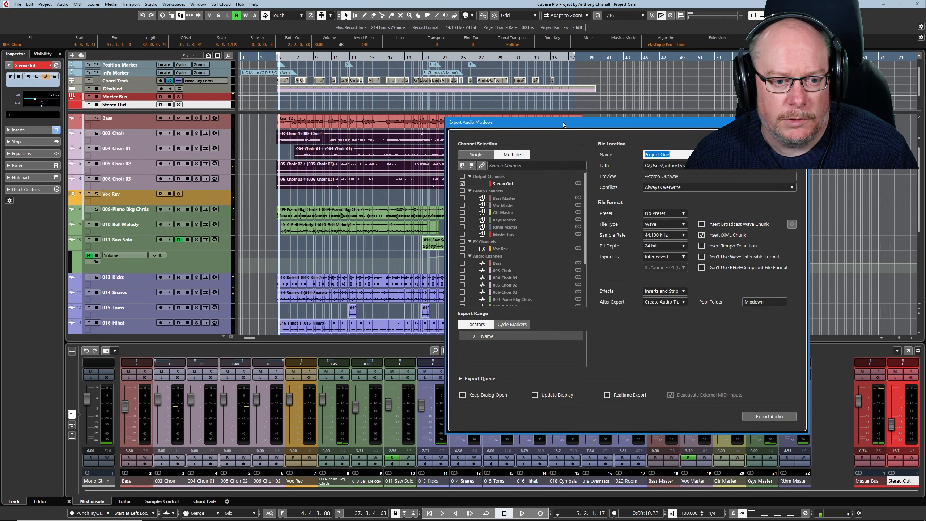
{"action": "left_click_drag", "start_coordinate": [563, 125], "coordinate": [323, 140]}
{"action": "left_click", "coordinate": [231, 171]}
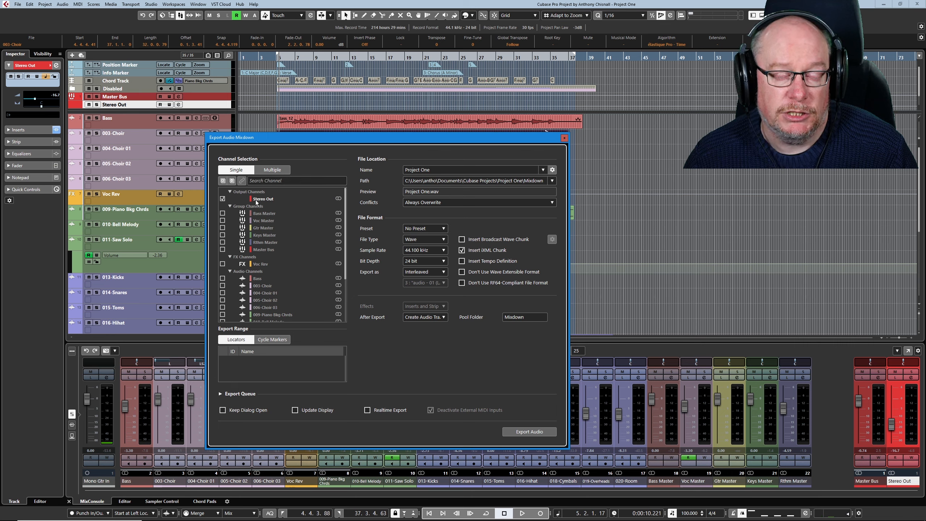
- Set the export file type to MPEG 1 Layer 3 and the after-export action to Do Nothing
{"action": "left_click", "coordinate": [424, 240]}
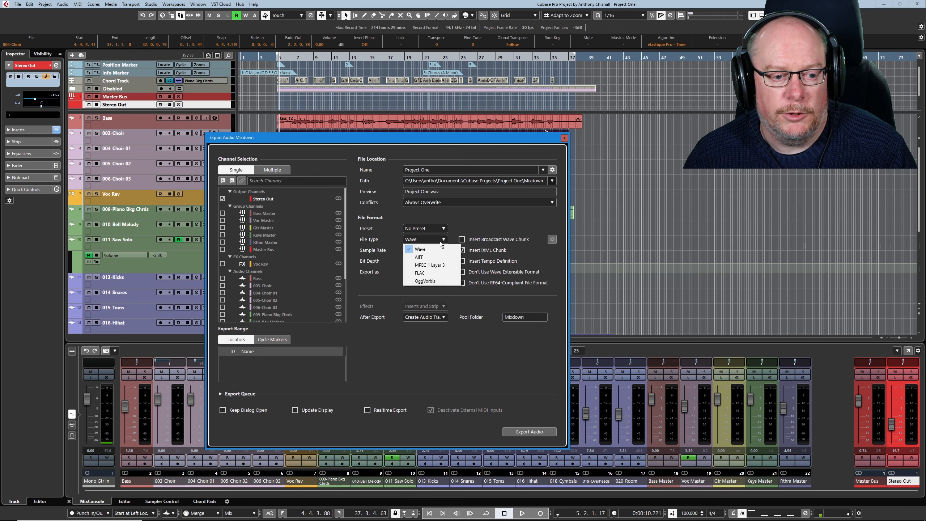
{"action": "left_click", "coordinate": [436, 266]}
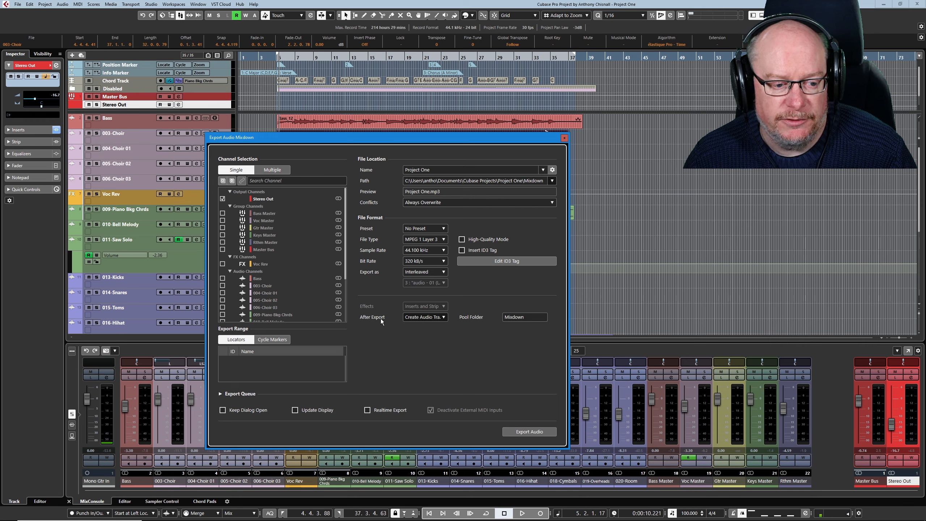
{"action": "left_click", "coordinate": [440, 316]}
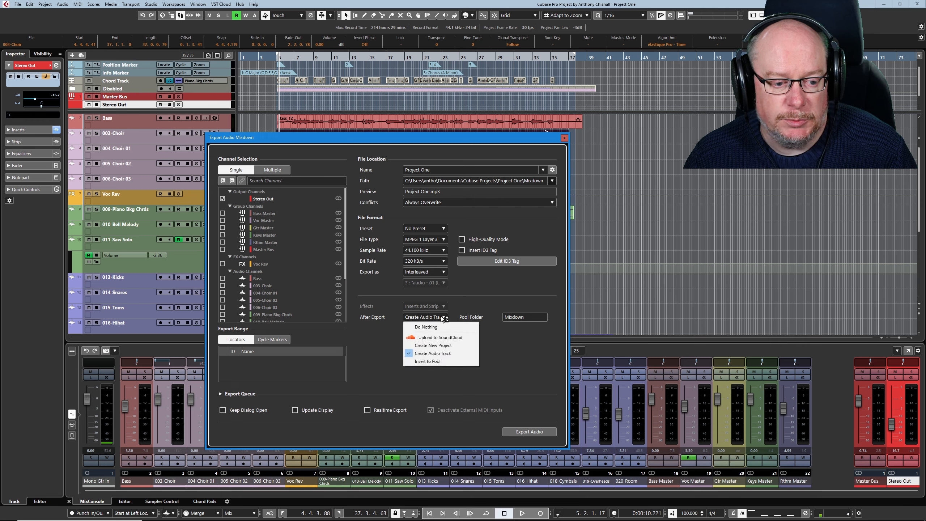
{"action": "left_click", "coordinate": [427, 326]}
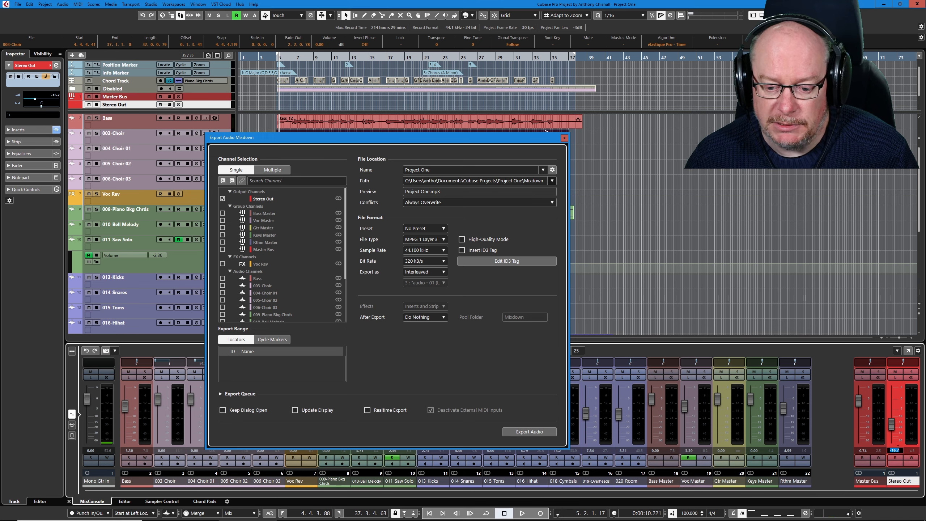
- Reset the Stereo Out fader to 0.00 dB and export the audio mixdown
{"action": "left_click", "coordinate": [889, 425], "text": "ctrl"}
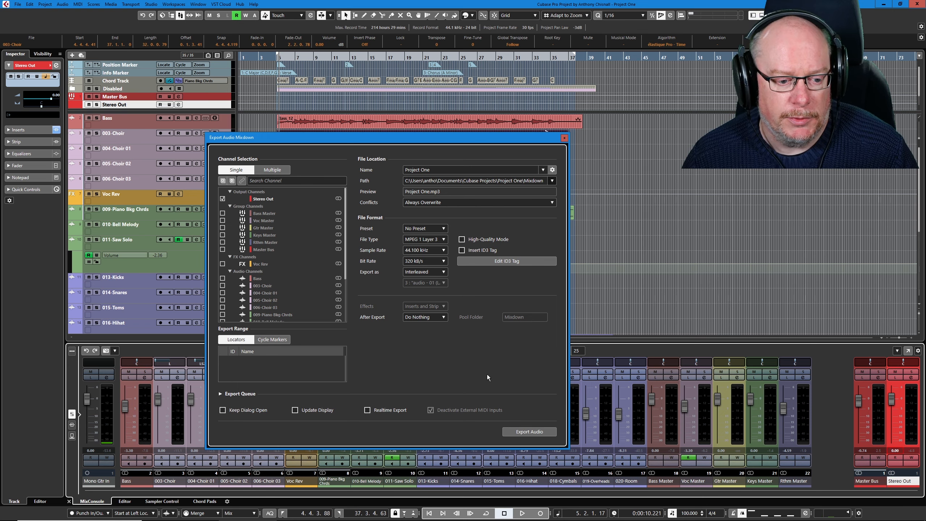
{"action": "left_click", "coordinate": [523, 432]}
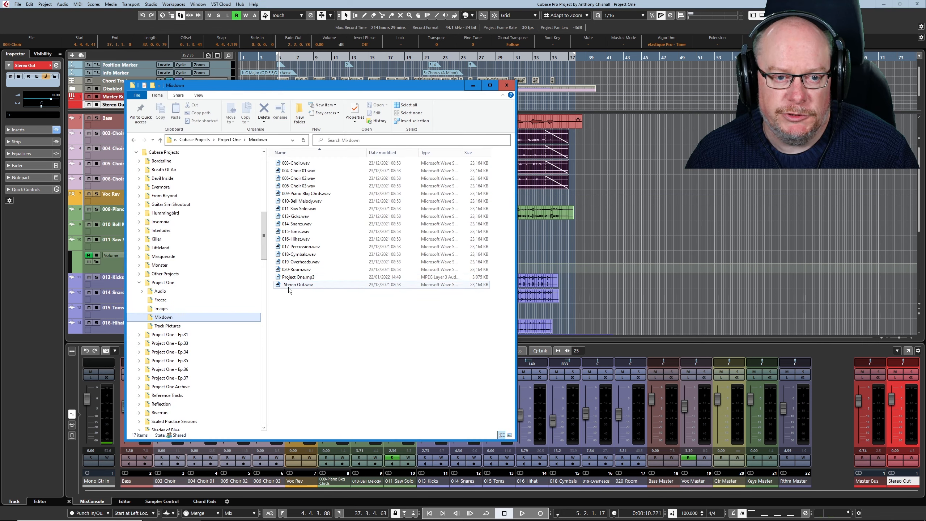
- Play Project One.mp3 from the project's Mixdown folder in Winamp and move the player window out of the way
{"action": "left_click", "coordinate": [294, 278]}
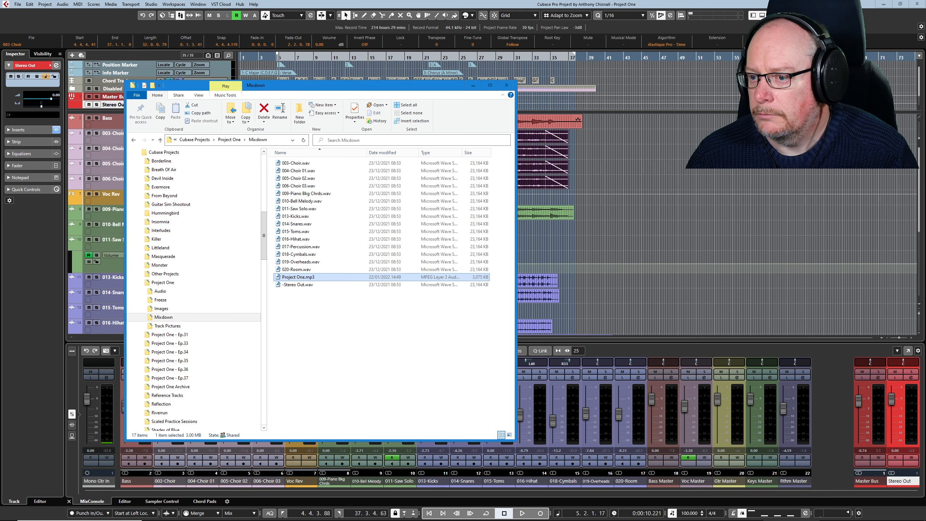
{"action": "double_click", "coordinate": [297, 277]}
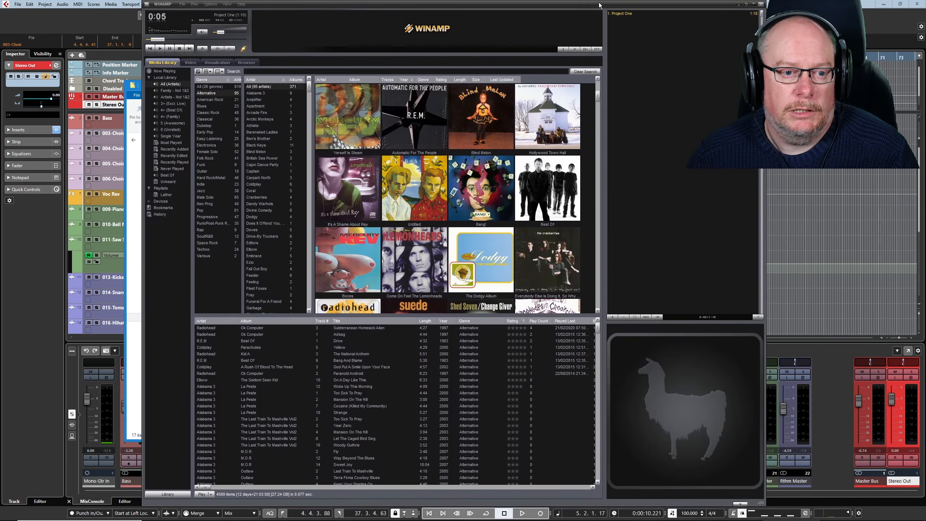
{"action": "left_click_drag", "start_coordinate": [600, 5], "coordinate": [601, 6]}
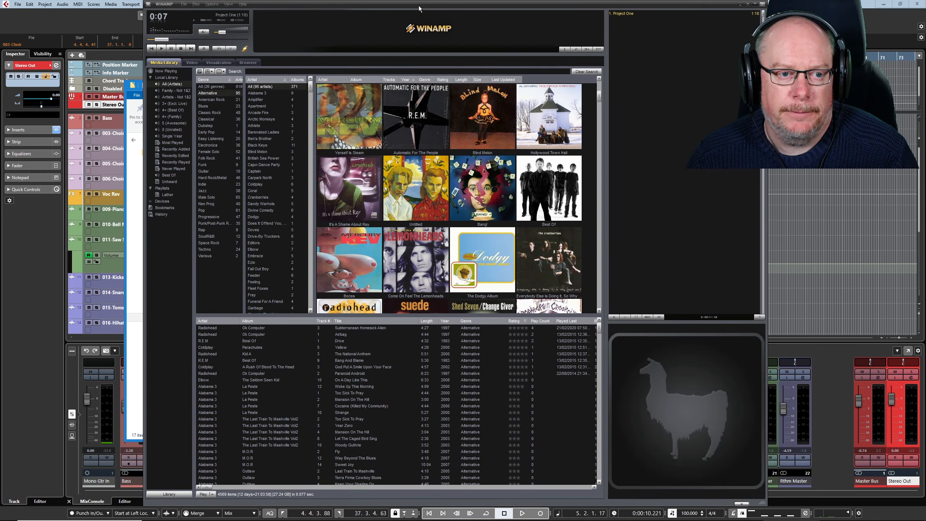
{"action": "left_click_drag", "start_coordinate": [423, 6], "coordinate": [925, 57]}
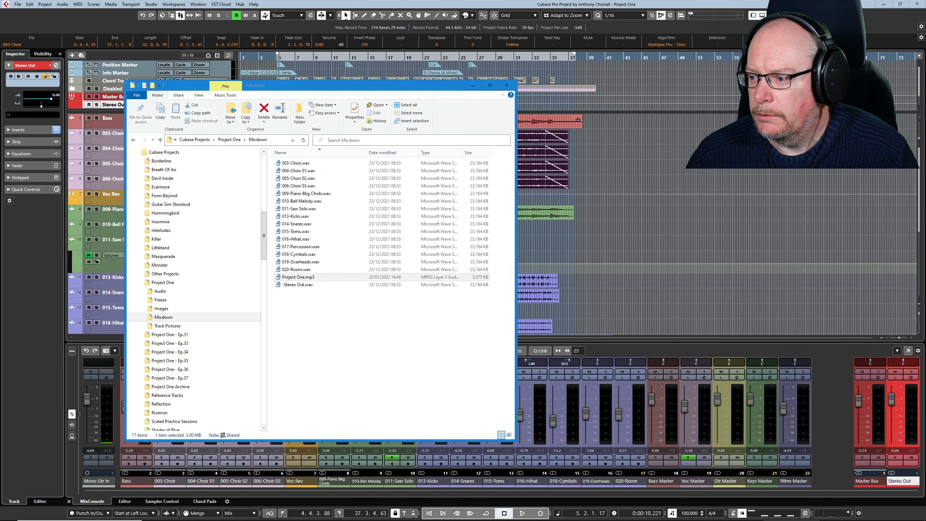